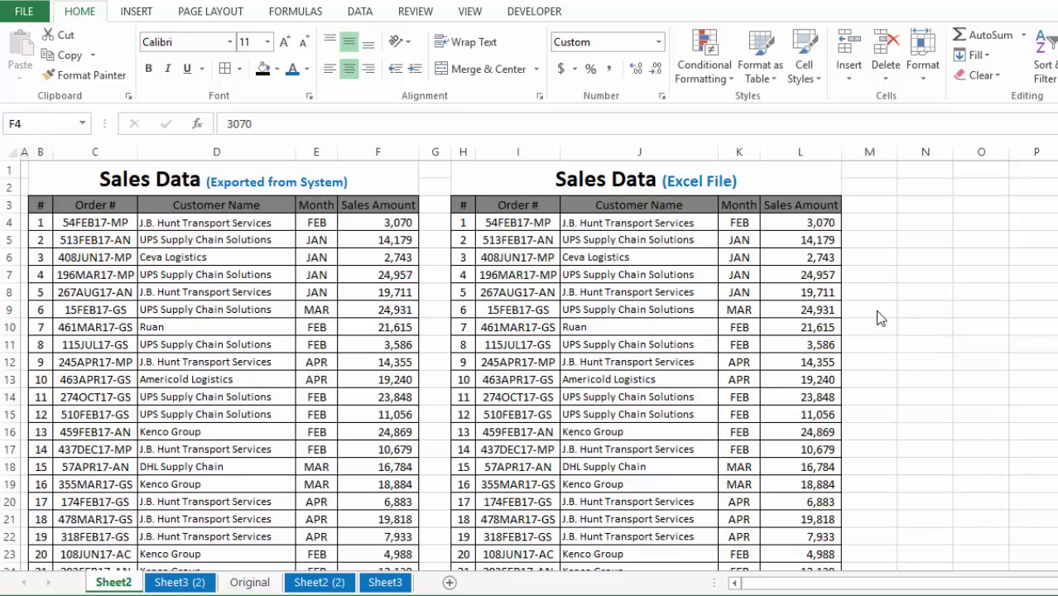
# - Compare the exported table with the Excel File table, checking orders like 15FEB17-GS and customer Ceva Logistics
pyautogui.click(304, 182)
pyautogui.moveTo(303, 182); pyautogui.dragTo(286, 231)
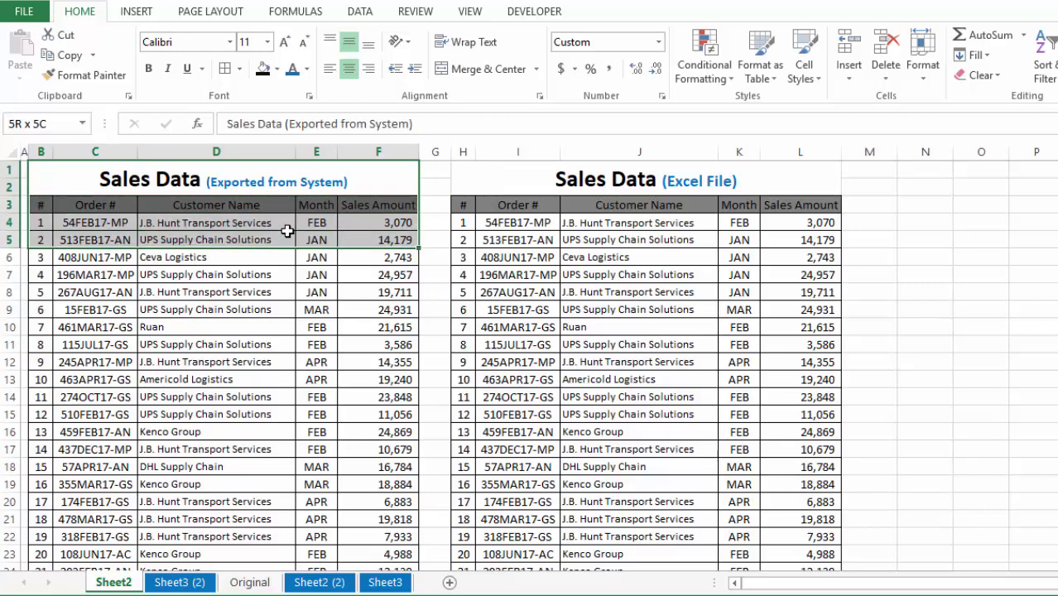
pyautogui.click(266, 274)
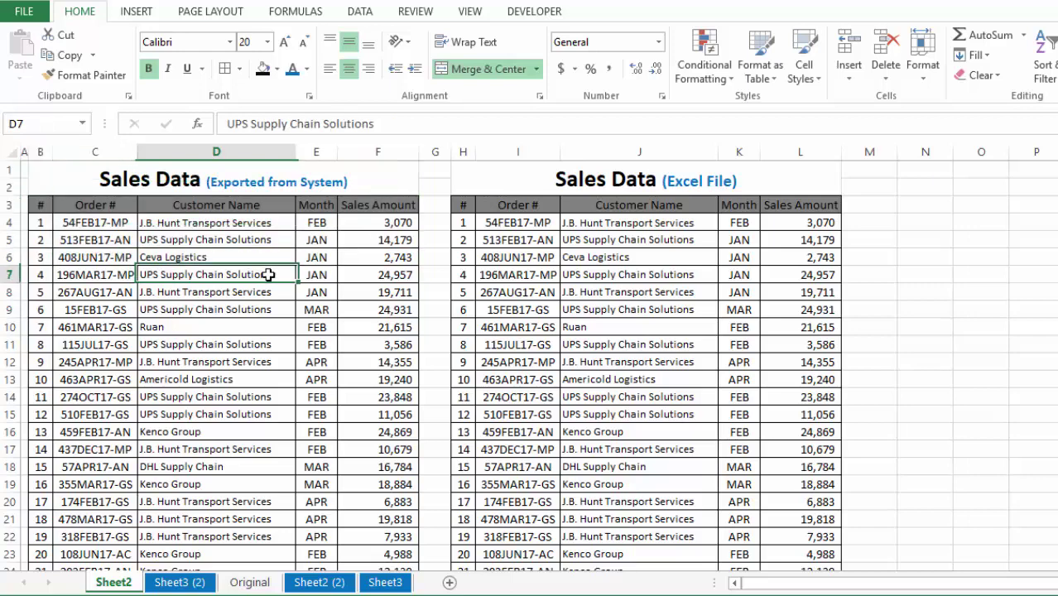
pyautogui.click(572, 189)
pyautogui.moveTo(574, 185); pyautogui.dragTo(589, 360)
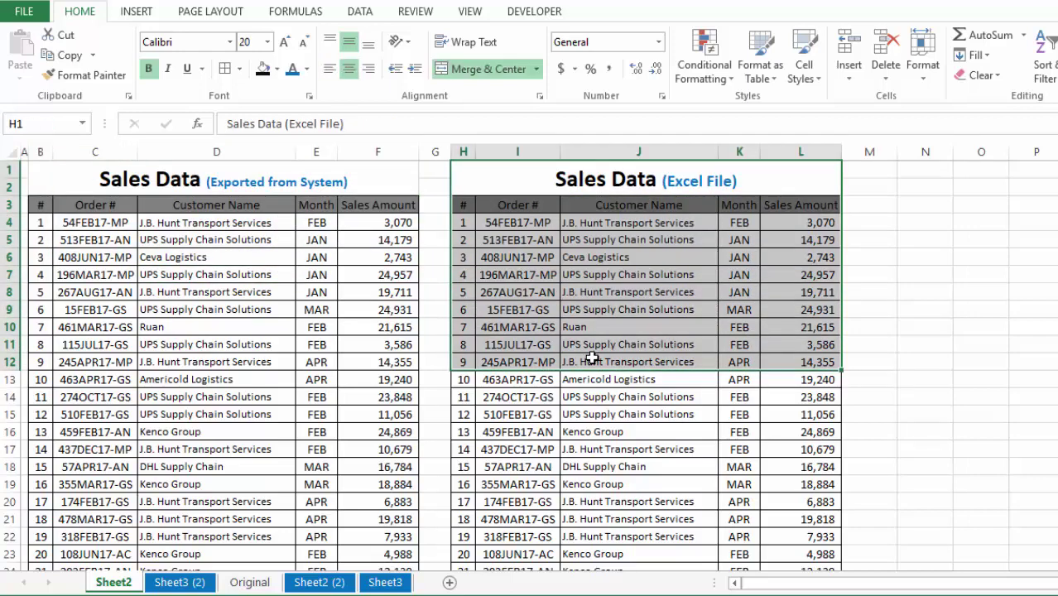
pyautogui.click(512, 314)
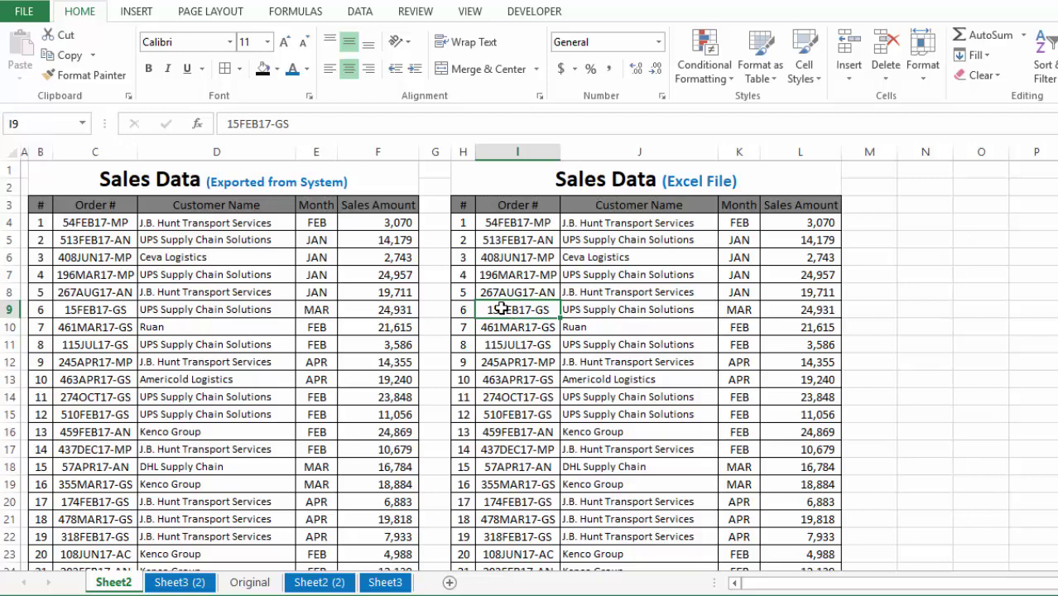
pyautogui.click(216, 255)
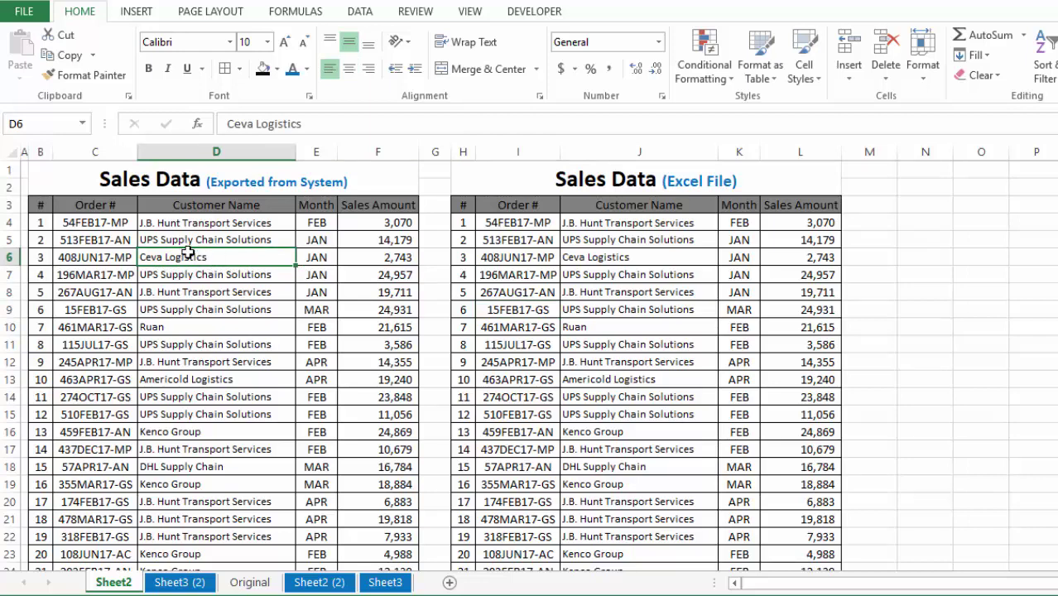
pyautogui.click(110, 218)
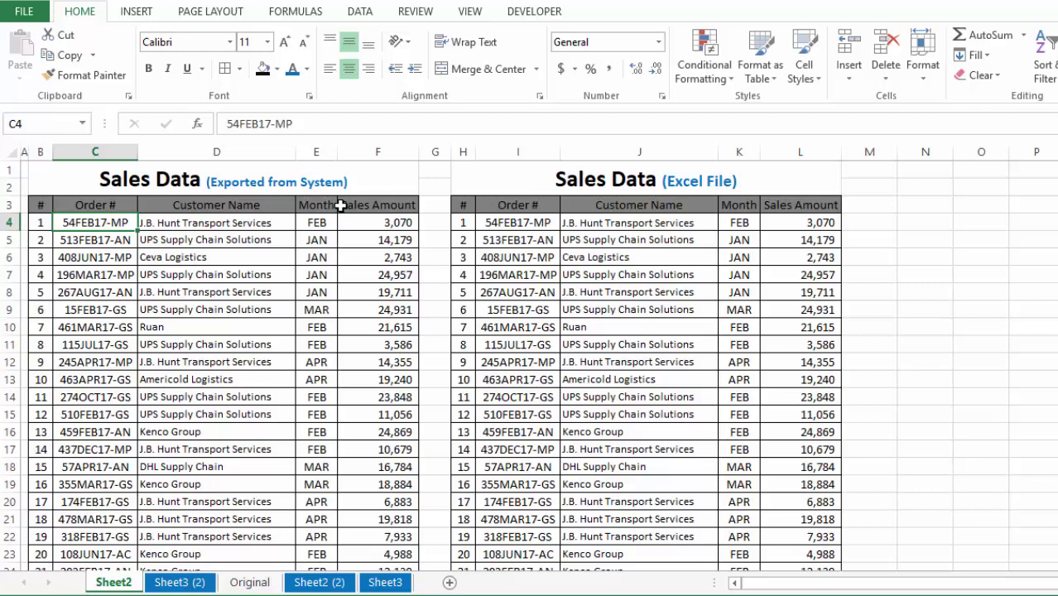
# - Start a COUNTIFS formula in cell M4
pyautogui.click(869, 222)
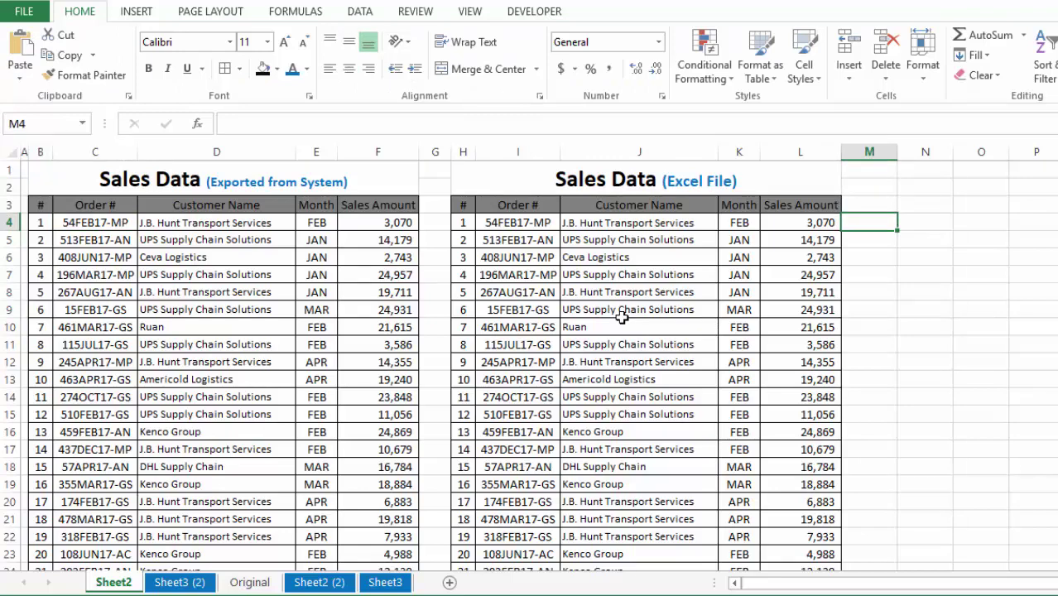
pyautogui.write('=countifs')
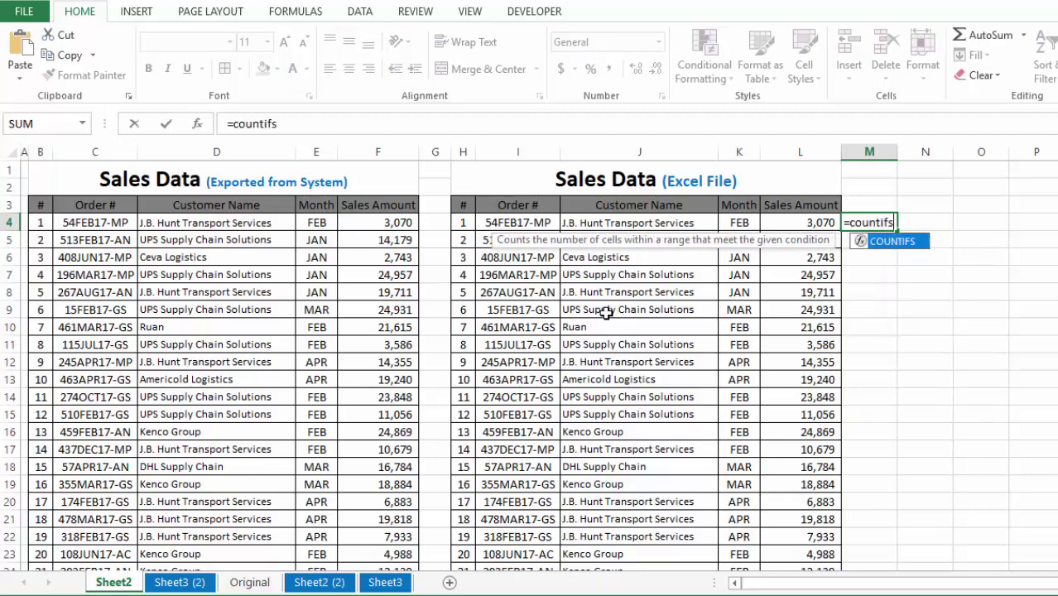
pyautogui.press('Tab')
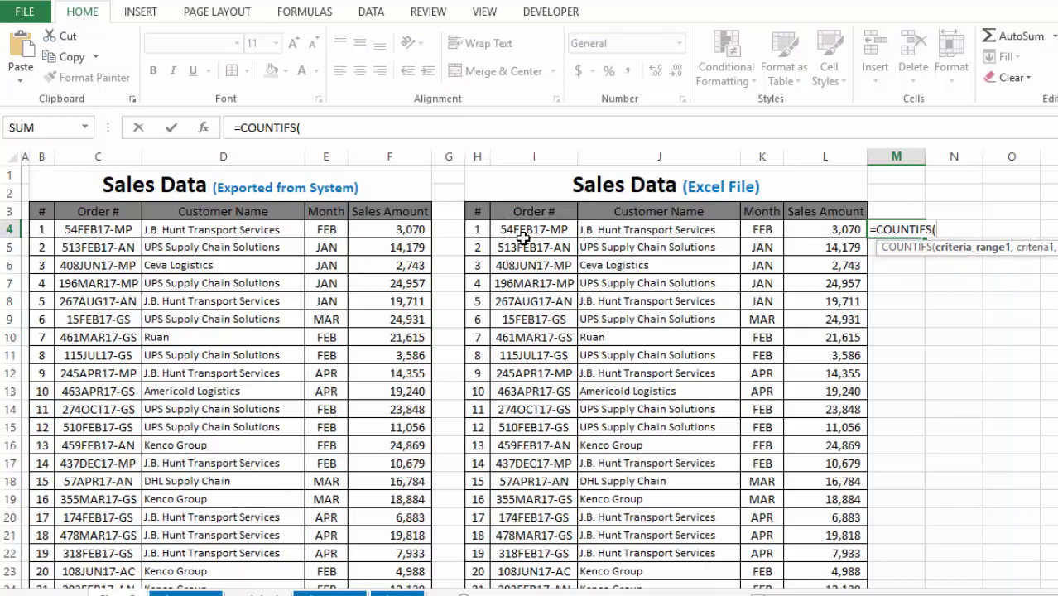
# - Add the order range C4:C272 with criterion I4 to the COUNTIFS
pyautogui.click(109, 229)
pyautogui.moveTo(109, 230); pyautogui.dragTo(115, 283)
pyautogui.moveTo(94, 240); pyautogui.dragTo(103, 310)
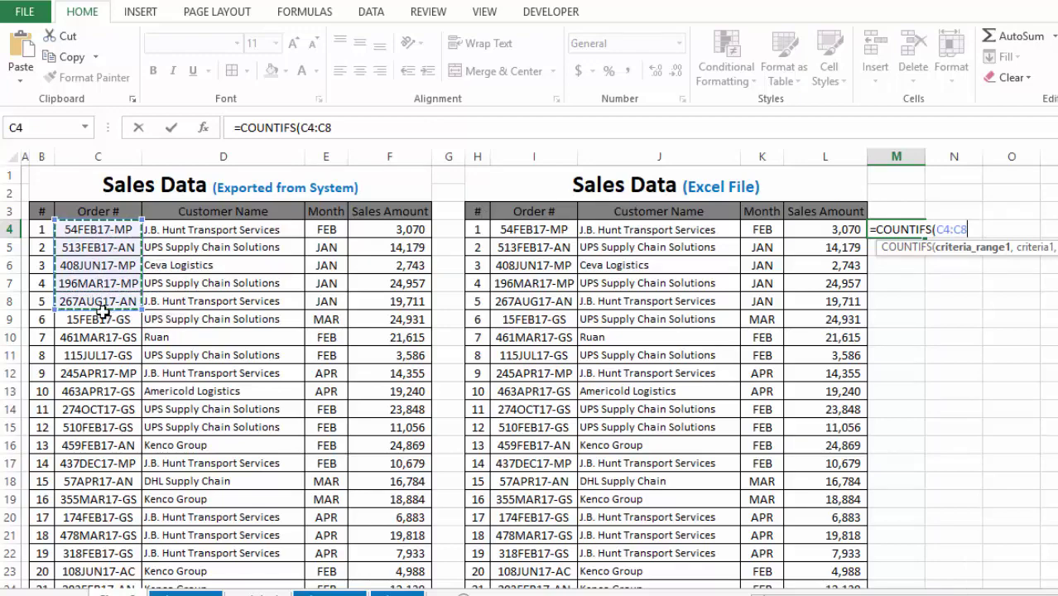
pyautogui.hotkey('ctrl', 'shift', 'Down')
pyautogui.scroll(20, 930, 257)
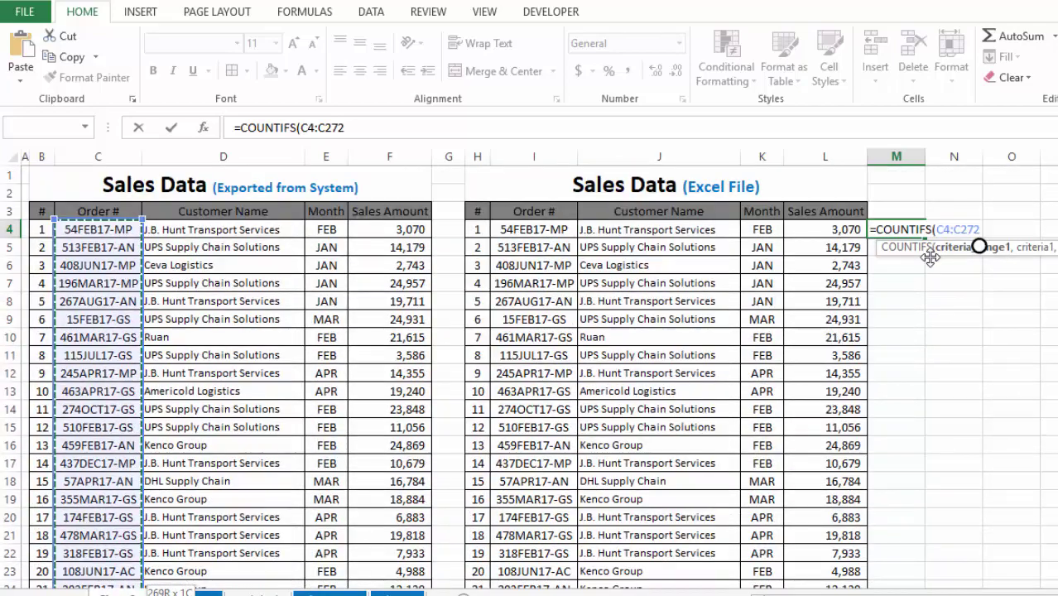
pyautogui.write(',')
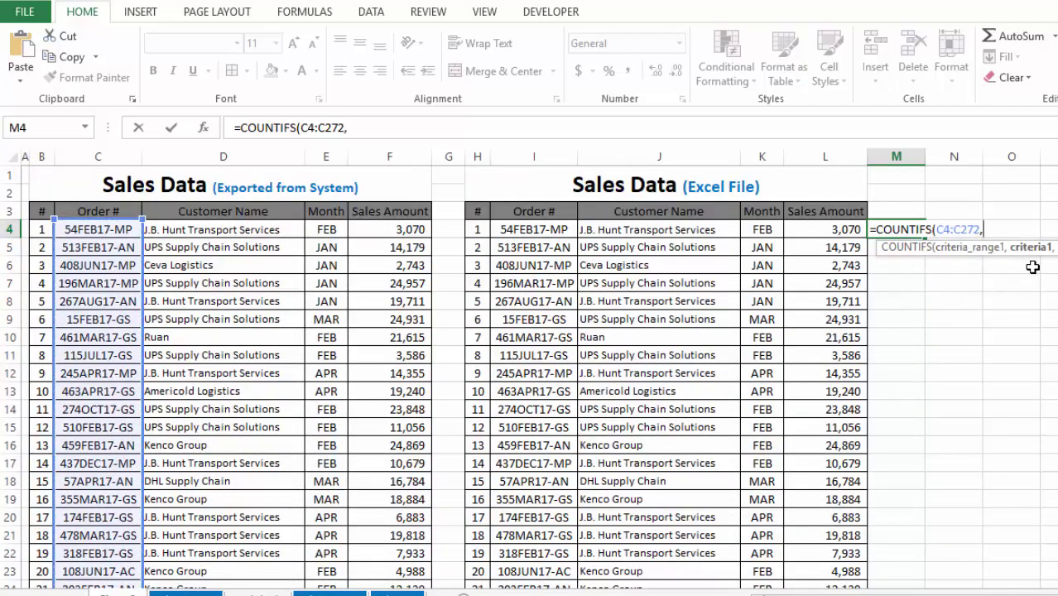
pyautogui.click(532, 229)
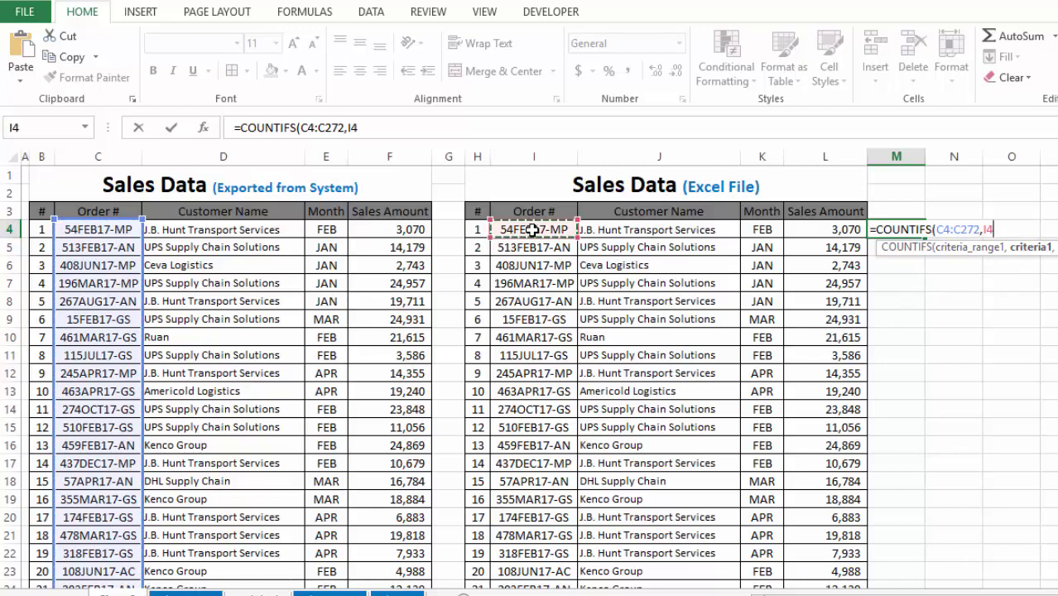
pyautogui.write(',')
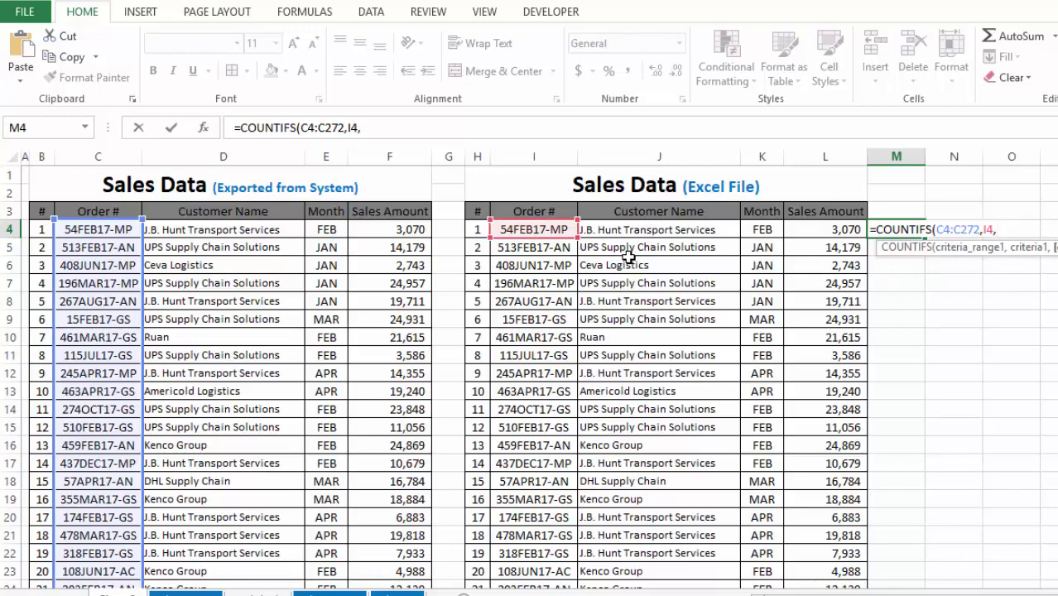
# - Add the customer range D4:D272 with criterion J4
pyautogui.moveTo(238, 228); pyautogui.dragTo(240, 325)
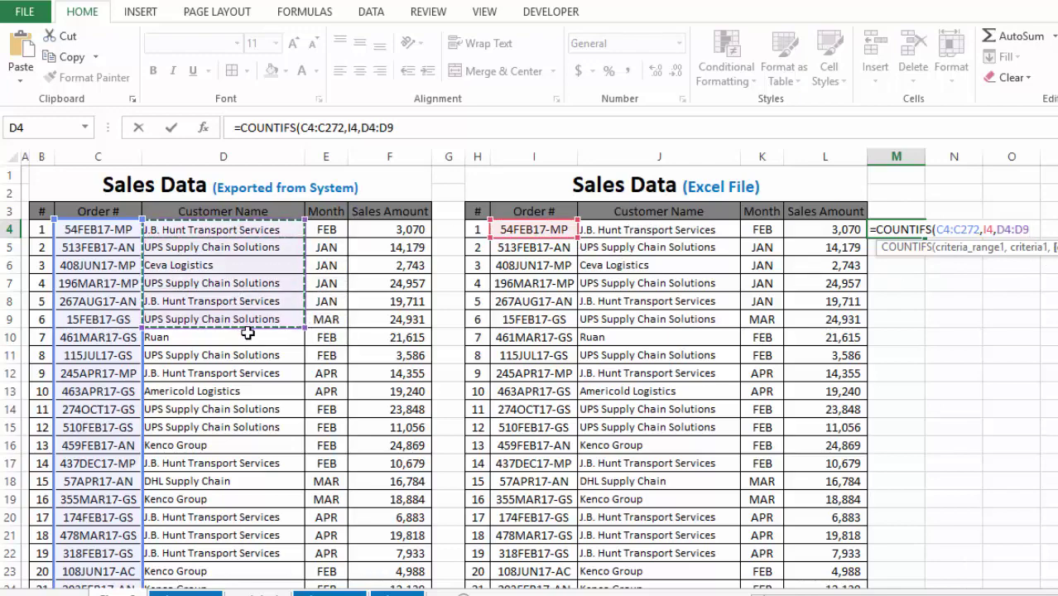
pyautogui.hotkey('ctrl', 'shift', 'Down')
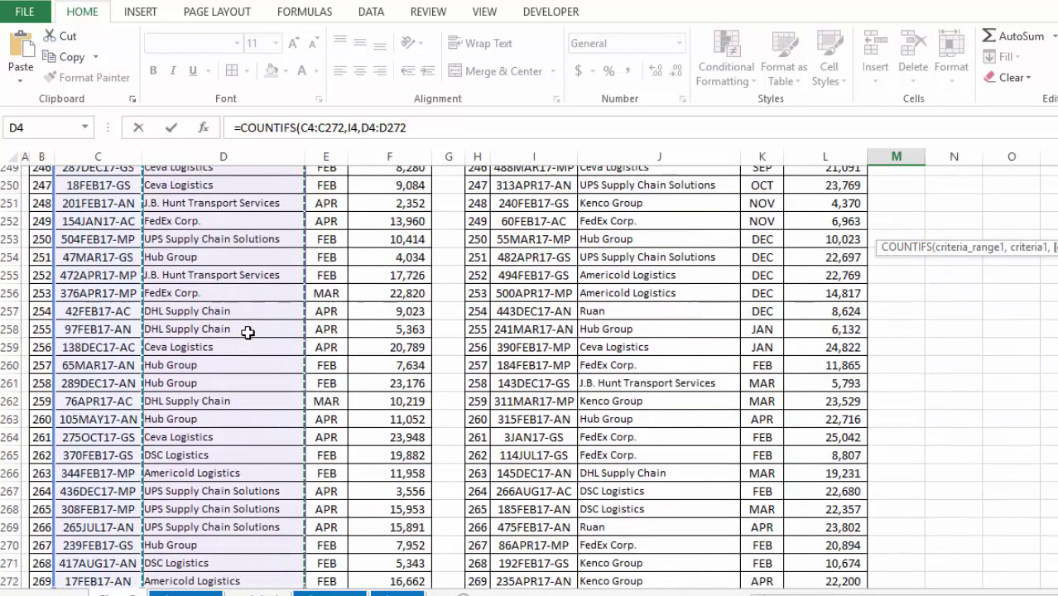
pyautogui.scroll(20, 247, 332)
pyautogui.hotkey('ctrl', 'BackSpace')
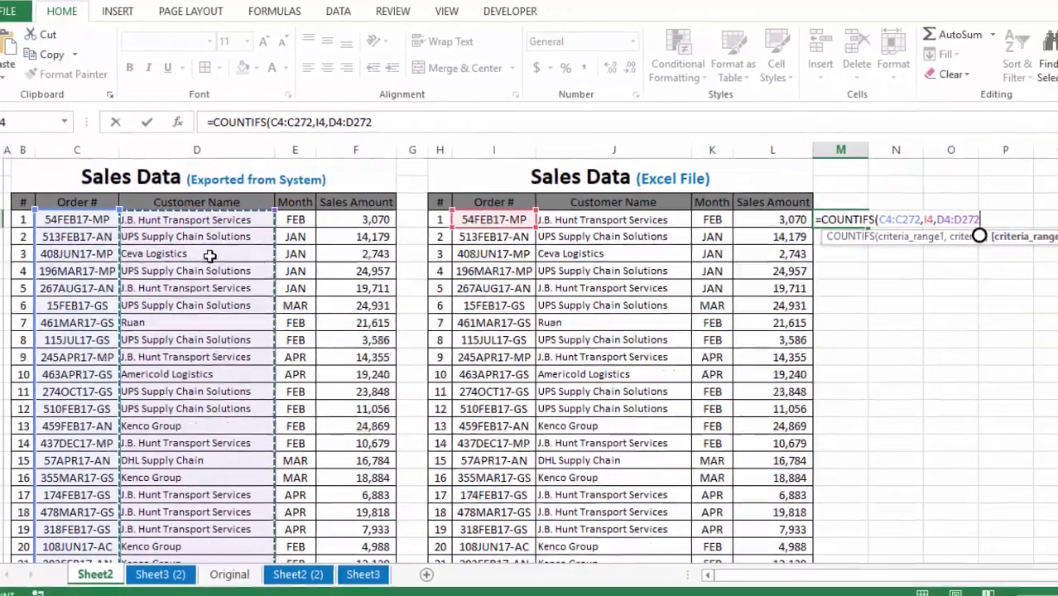
pyautogui.write(',')
pyautogui.click(614, 219)
pyautogui.write(',')
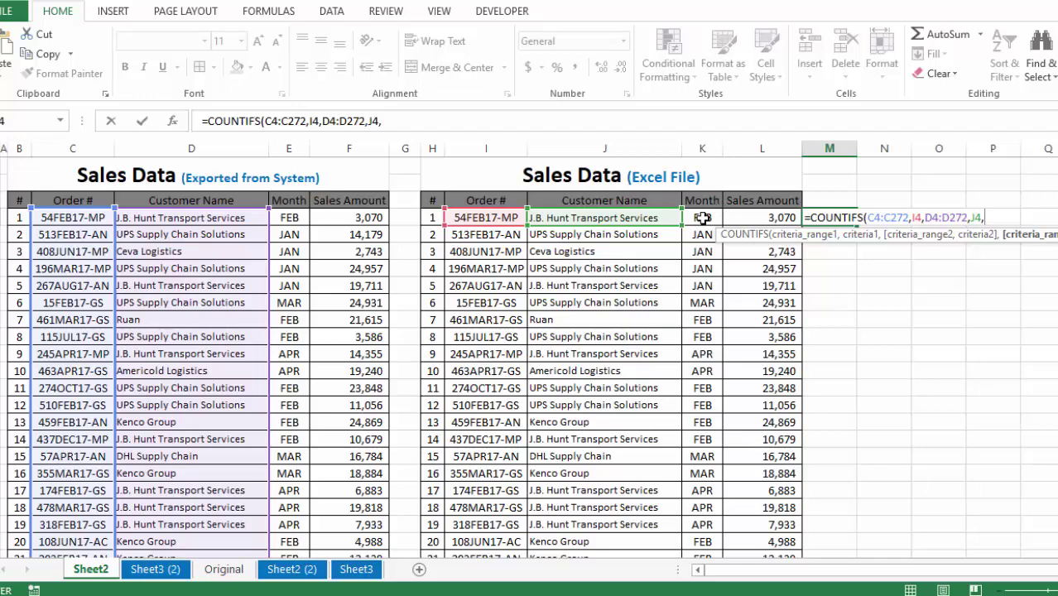
# - Add the month range E4:E272 with criterion K4
pyautogui.moveTo(290, 217); pyautogui.dragTo(312, 422)
pyautogui.hotkey('ctrl', 'shift', 'Down')
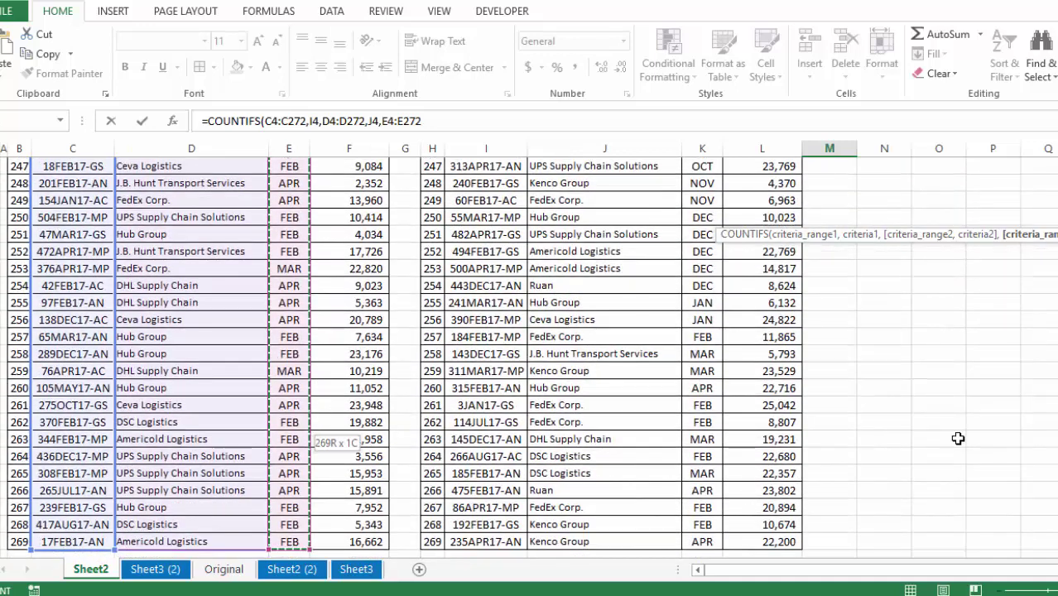
pyautogui.scroll(20, 1022, 234)
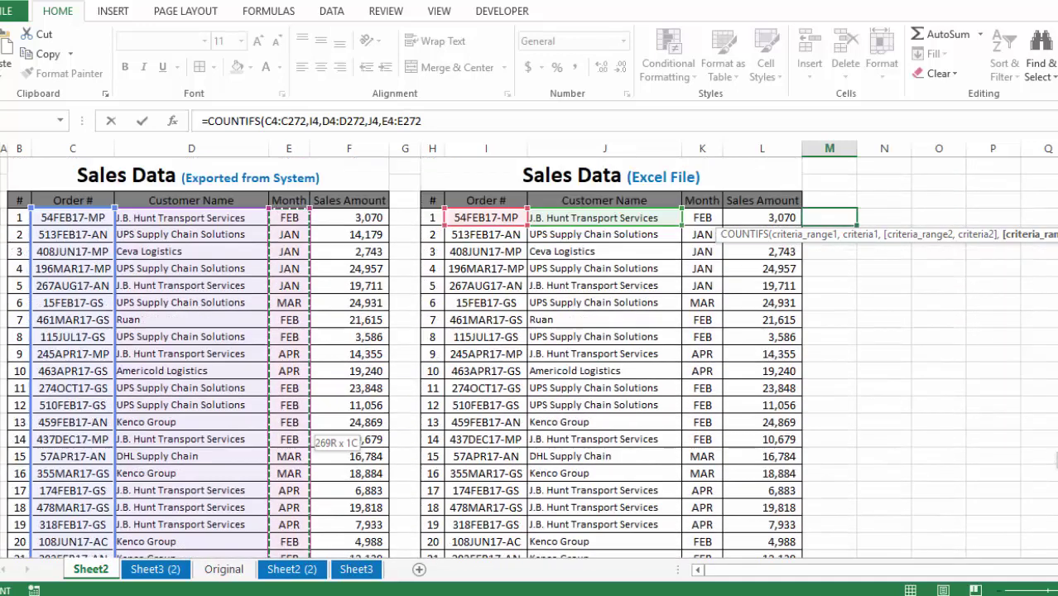
pyautogui.write(',')
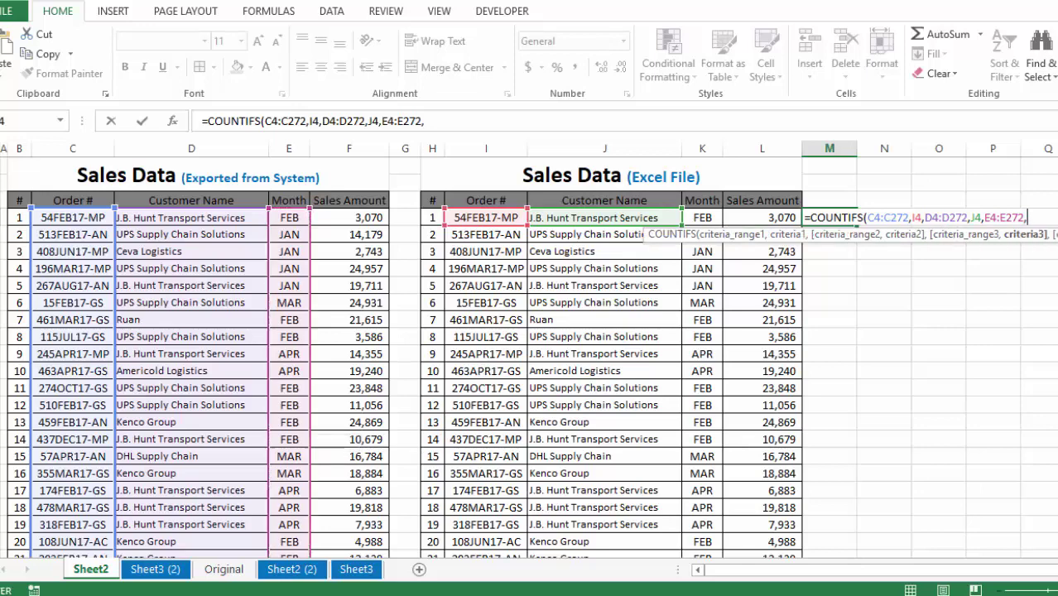
pyautogui.click(698, 217)
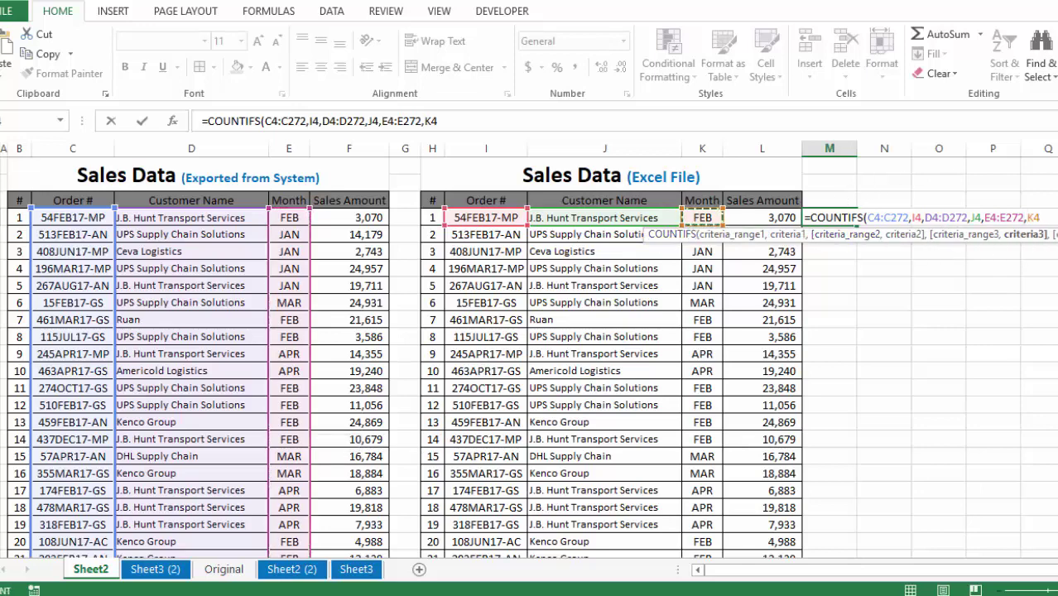
pyautogui.write(',')
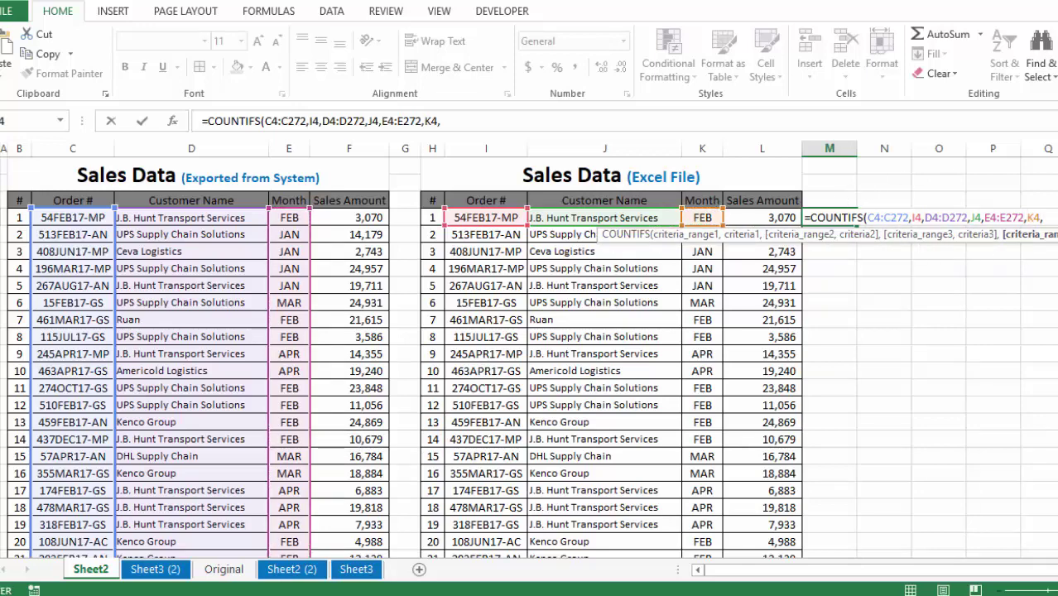
# - Add the amount range F4:F272 with criterion L4 and finish the formula, which returns 1
pyautogui.moveTo(1034, 235); pyautogui.dragTo(898, 295)
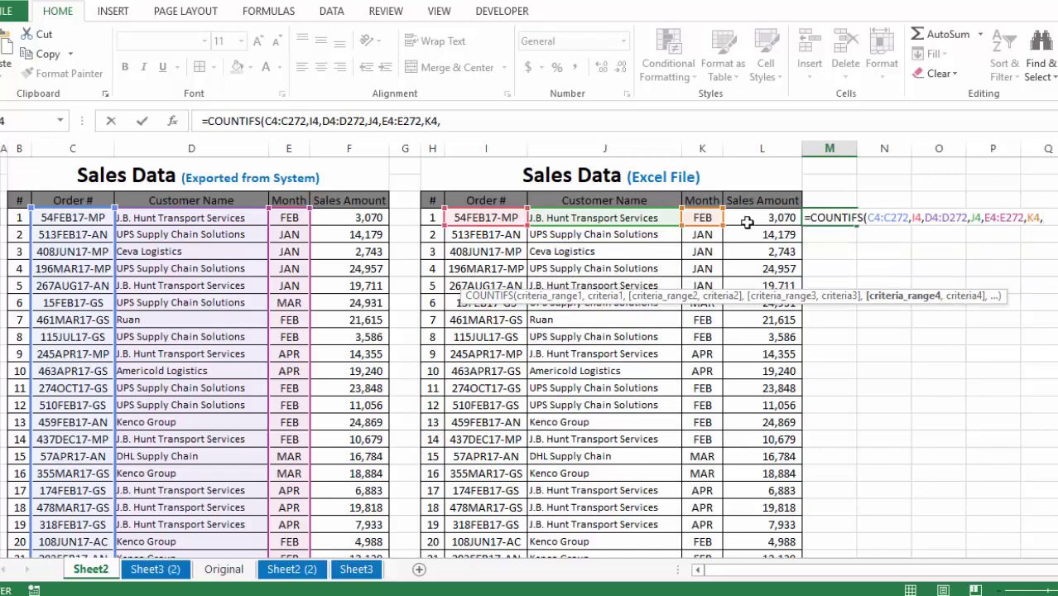
pyautogui.moveTo(348, 213); pyautogui.dragTo(324, 371)
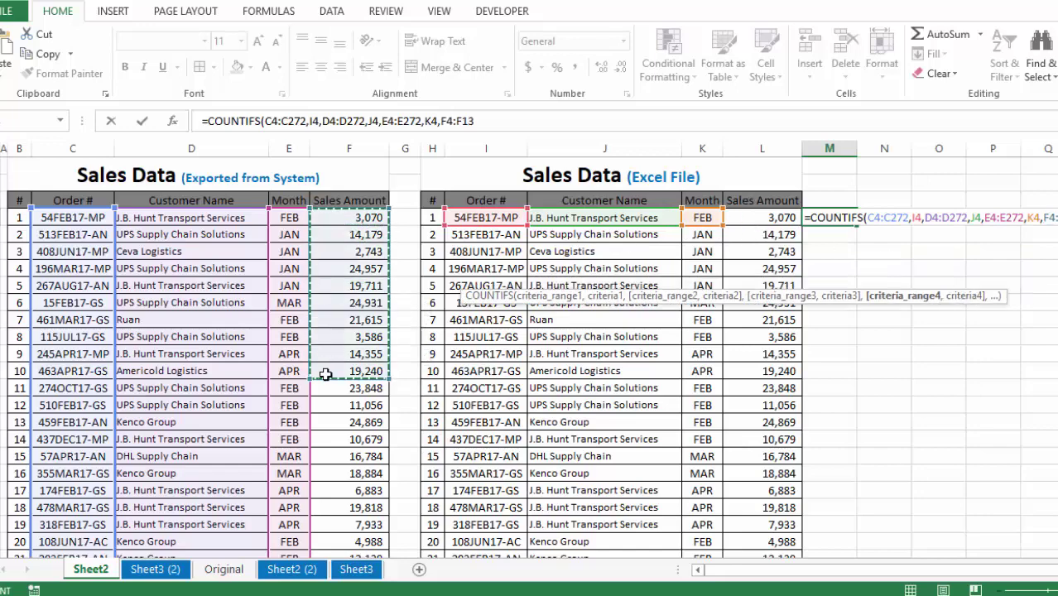
pyautogui.hotkey('ctrl', 'shift', 'Down')
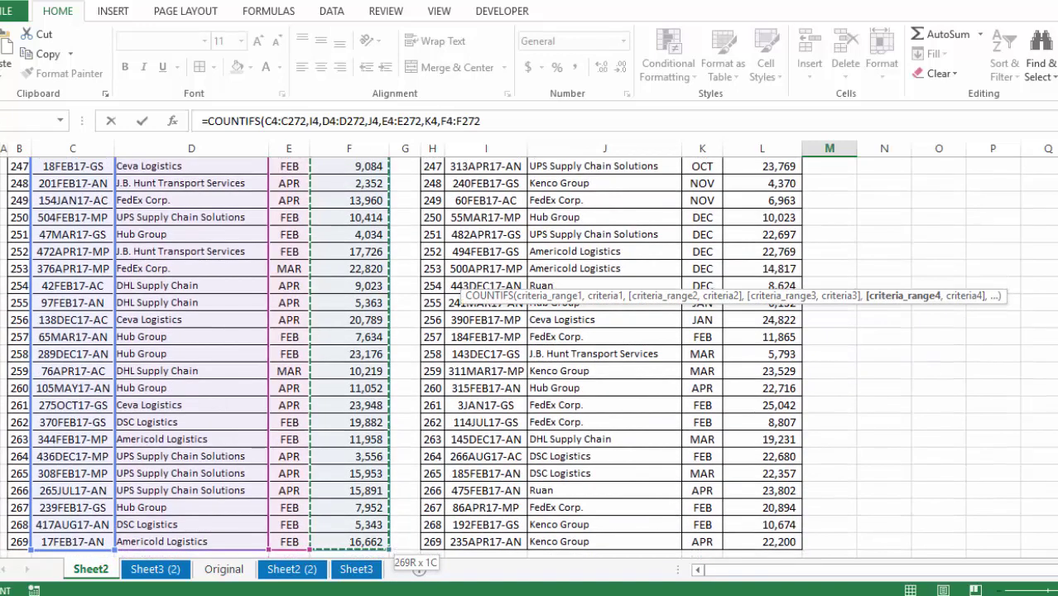
pyautogui.write(',')
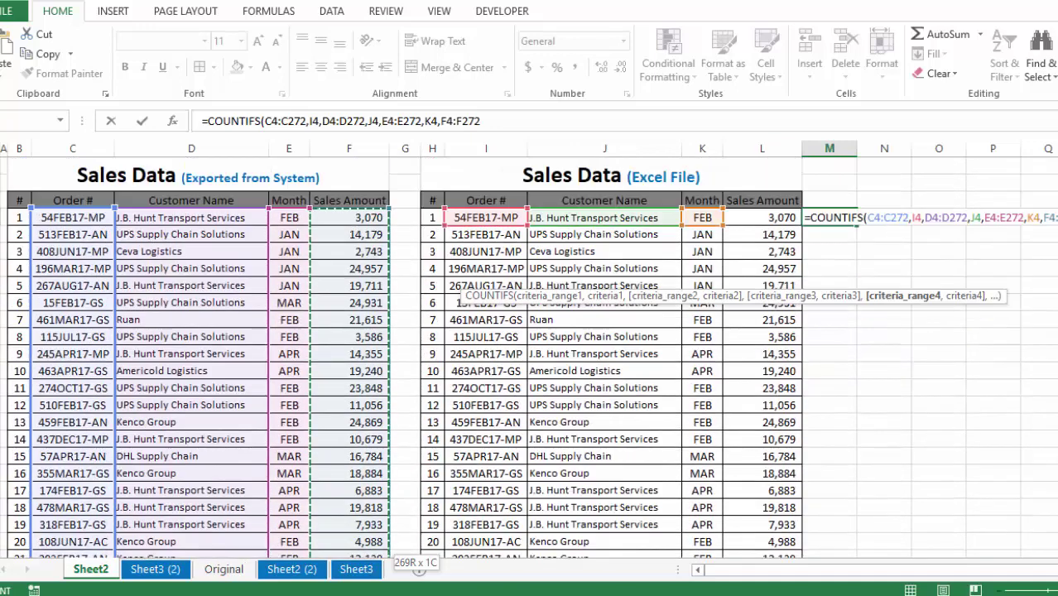
pyautogui.click(776, 218)
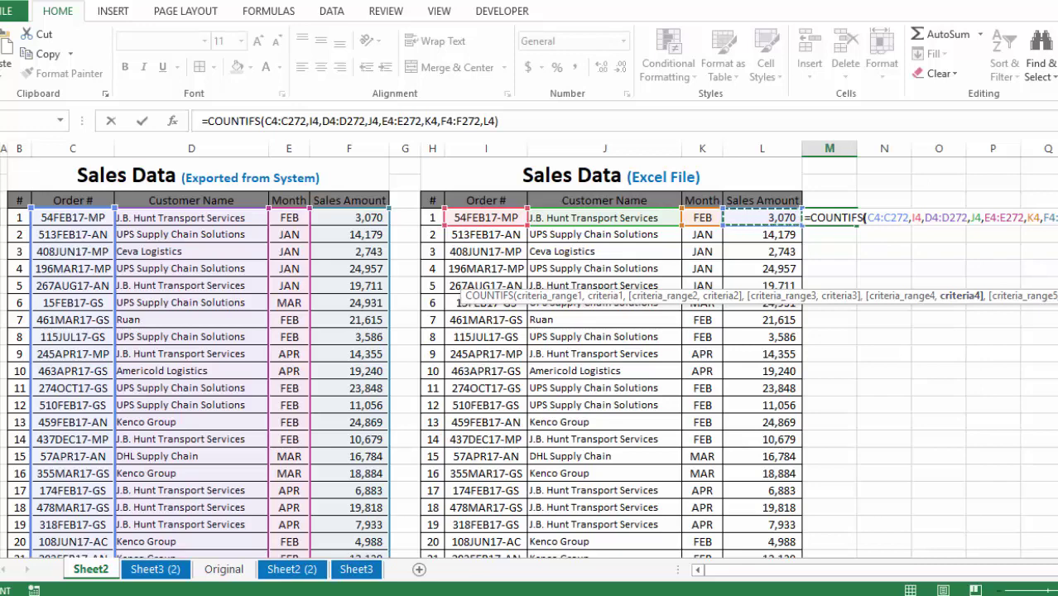
pyautogui.press('Return')
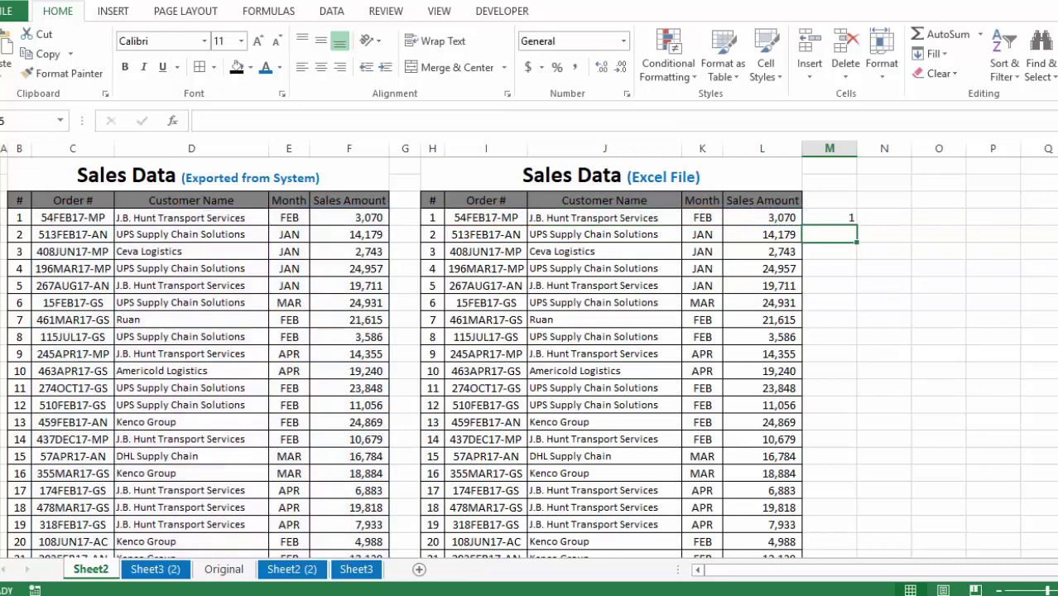
pyautogui.click(842, 218)
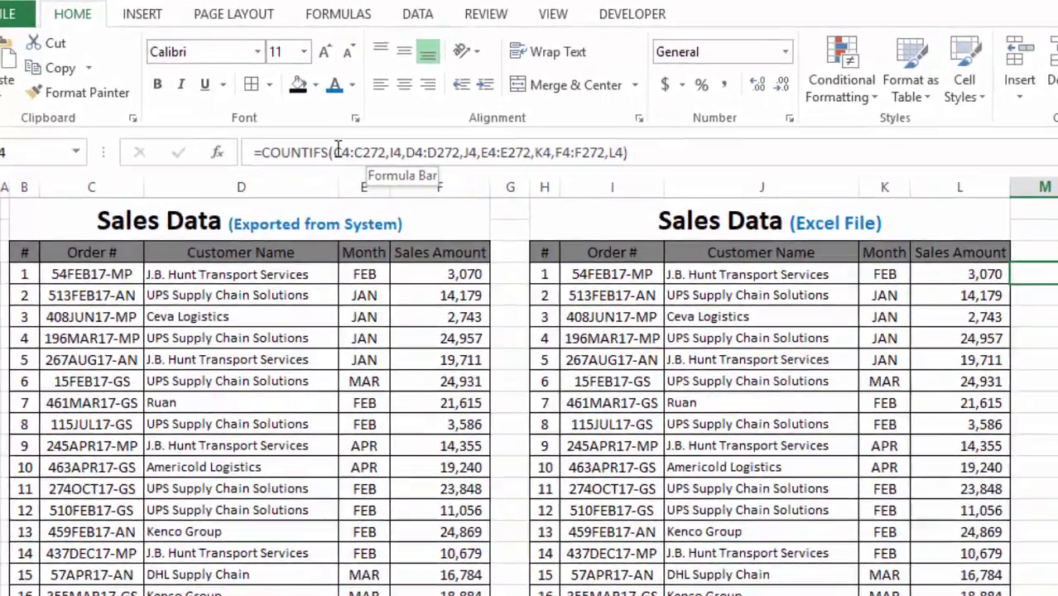
pyautogui.moveTo(259, 122); pyautogui.dragTo(293, 121)
# - Make the ranges absolute, $C$4:$C$272 through $F$4:$F$272, and commit M4's formula
pyautogui.moveTo(428, 177); pyautogui.dragTo(439, 176)
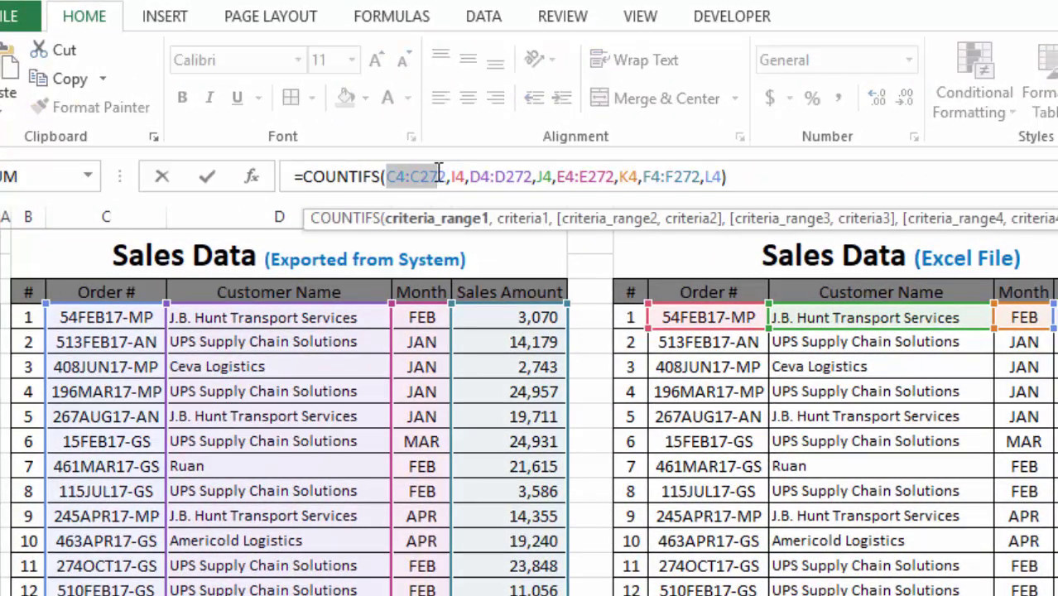
pyautogui.press('F4')
pyautogui.moveTo(504, 176); pyautogui.dragTo(682, 174)
pyautogui.press('F4')
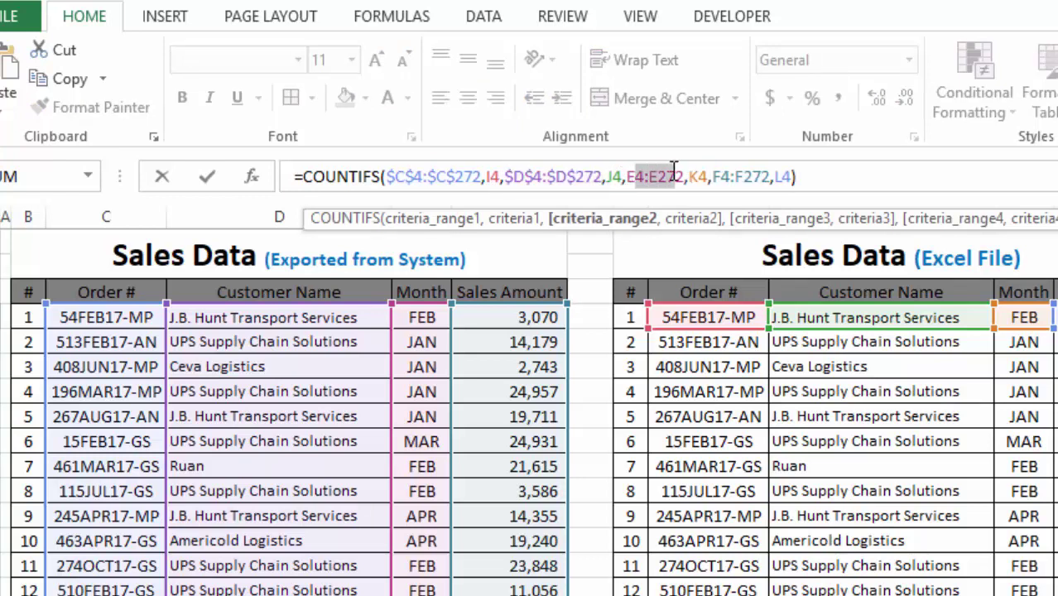
pyautogui.press('F4')
pyautogui.moveTo(755, 178); pyautogui.dragTo(797, 182)
pyautogui.press('F4')
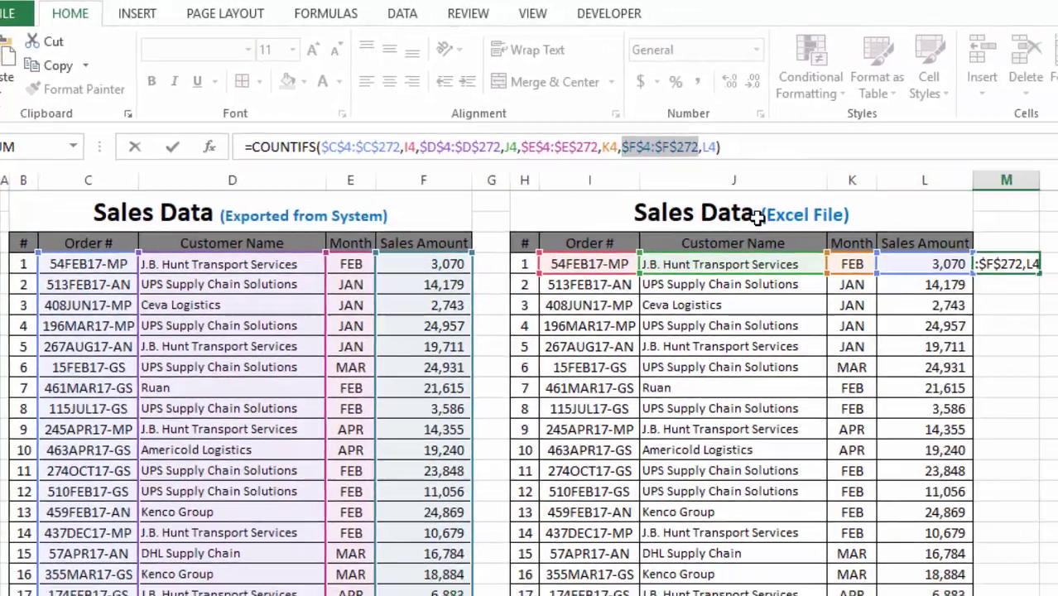
pyautogui.press('Return')
pyautogui.click(872, 230)
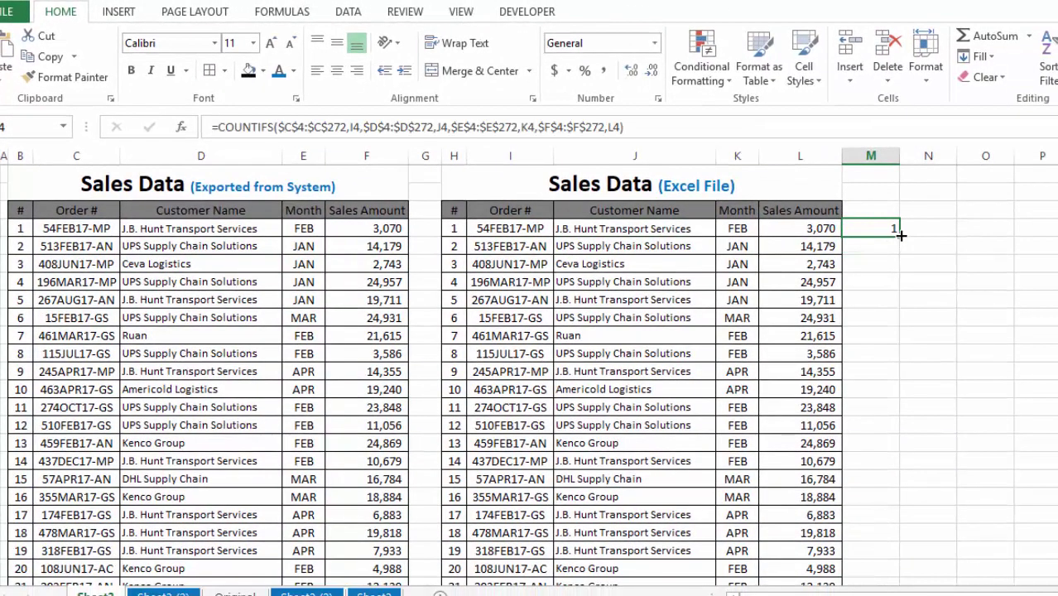
# - Copy M4's COUNTIFS down column M and check that the rows return 1
pyautogui.doubleClick(900, 235)
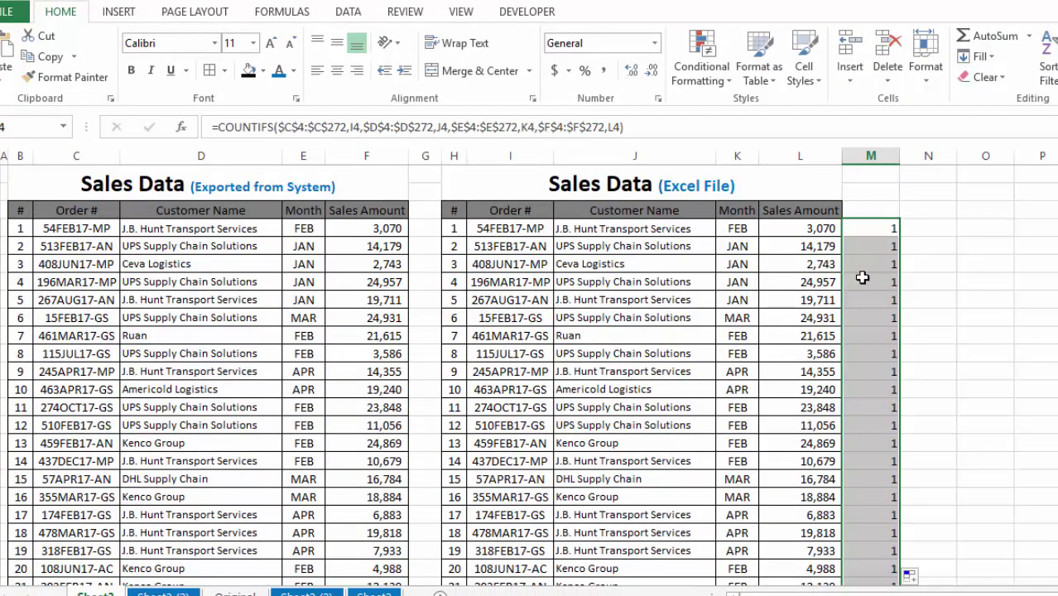
pyautogui.moveTo(872, 236); pyautogui.dragTo(857, 358)
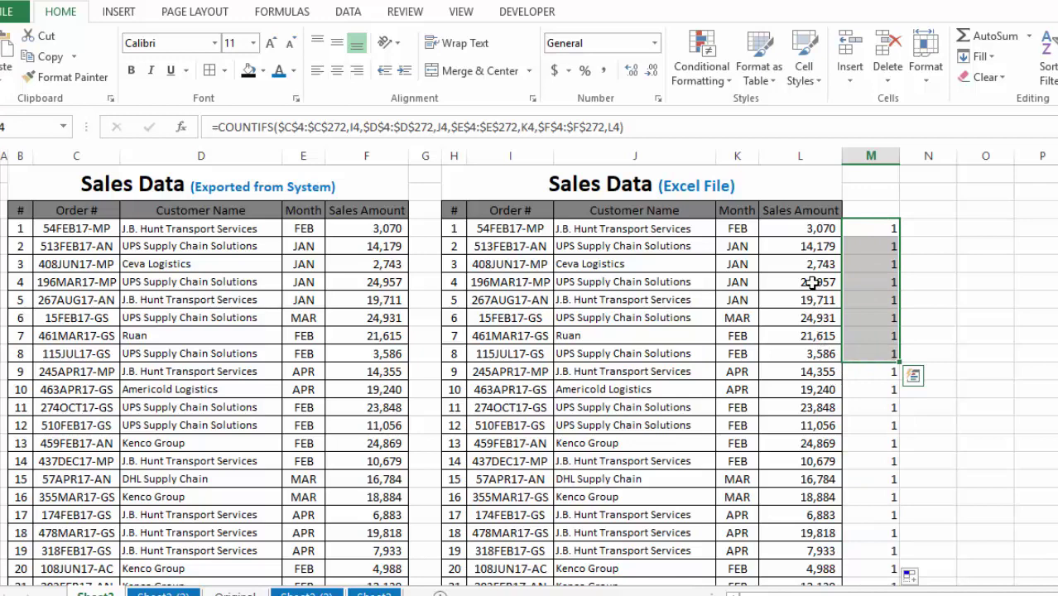
pyautogui.moveTo(811, 236); pyautogui.dragTo(542, 382)
pyautogui.moveTo(824, 231); pyautogui.dragTo(530, 407)
pyautogui.click(179, 355)
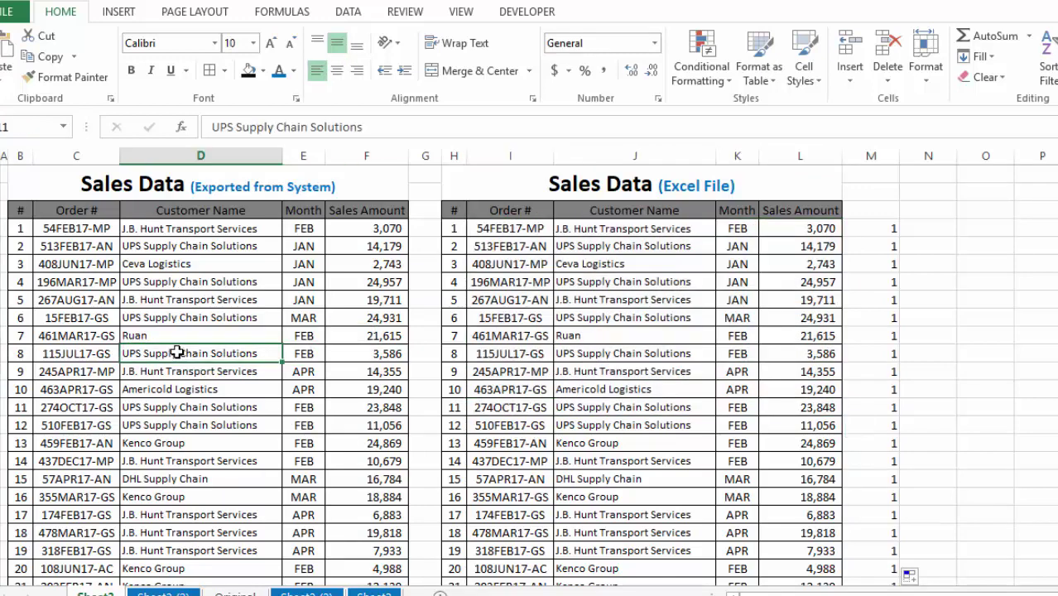
pyautogui.moveTo(881, 229); pyautogui.dragTo(881, 281)
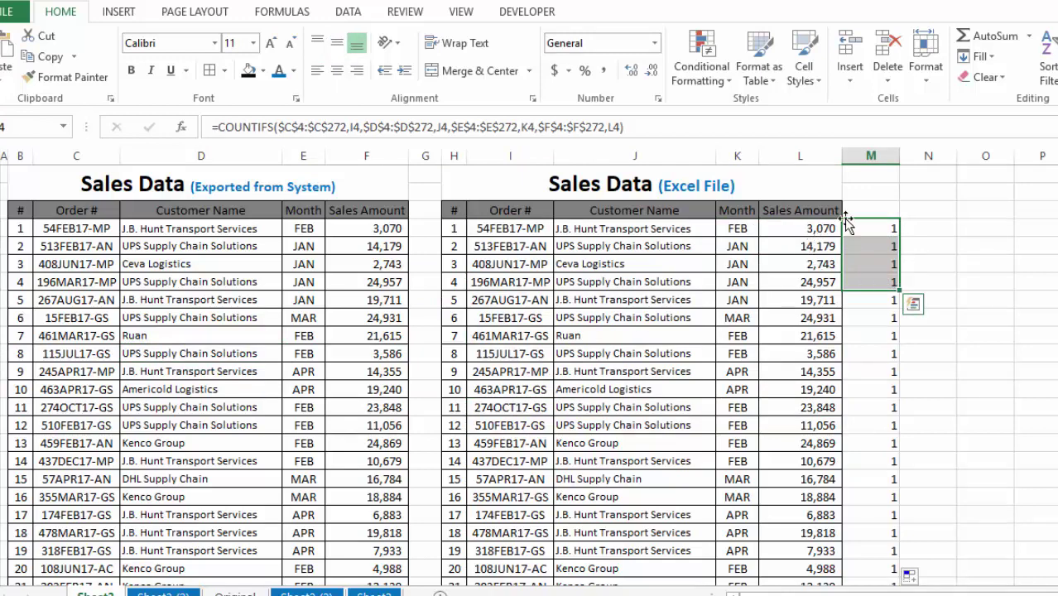
pyautogui.moveTo(873, 207); pyautogui.dragTo(464, 208)
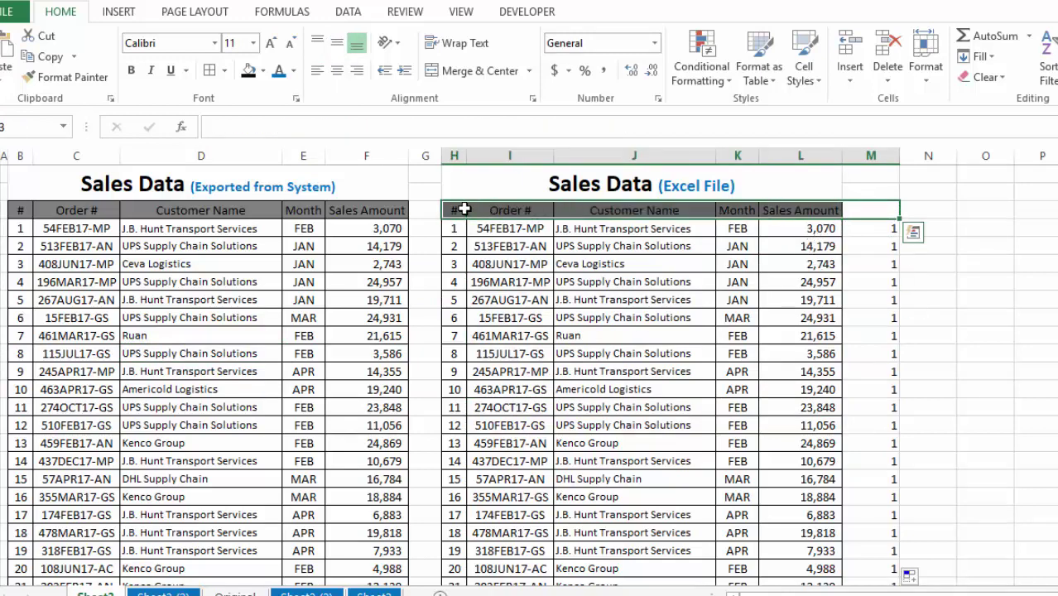
# - Add filters to the header row and sort column M smallest to largest
pyautogui.hotkey('ctrl', 'shift', 'l')
pyautogui.click(831, 280)
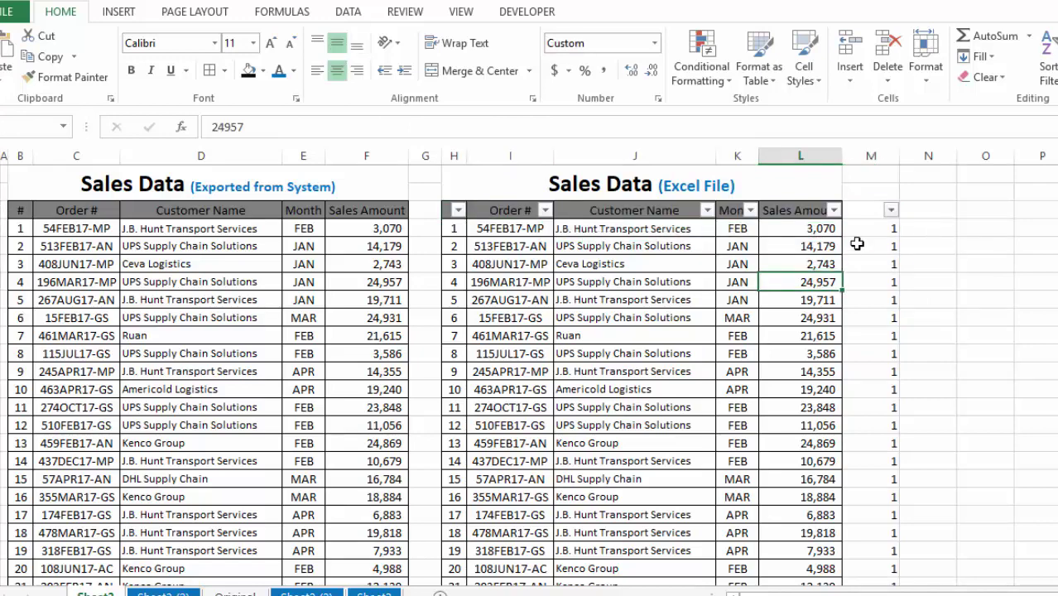
pyautogui.click(891, 211)
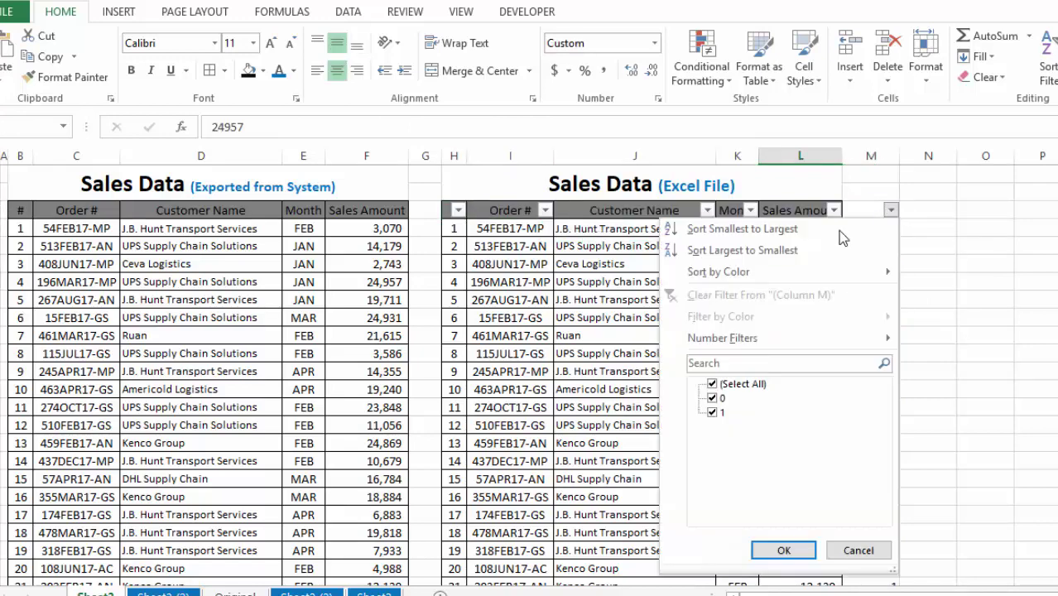
pyautogui.click(758, 229)
pyautogui.click(829, 291)
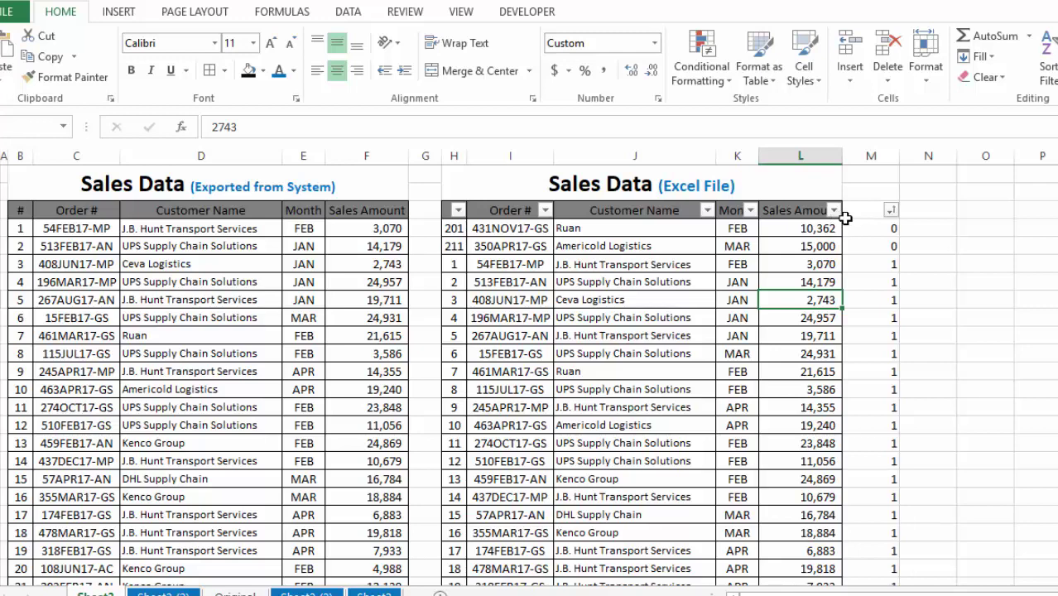
# - Copy M4's COUNTIFS formula text and select the Excel File table's data rows
pyautogui.doubleClick(876, 228)
pyautogui.moveTo(626, 127); pyautogui.dragTo(174, 109)
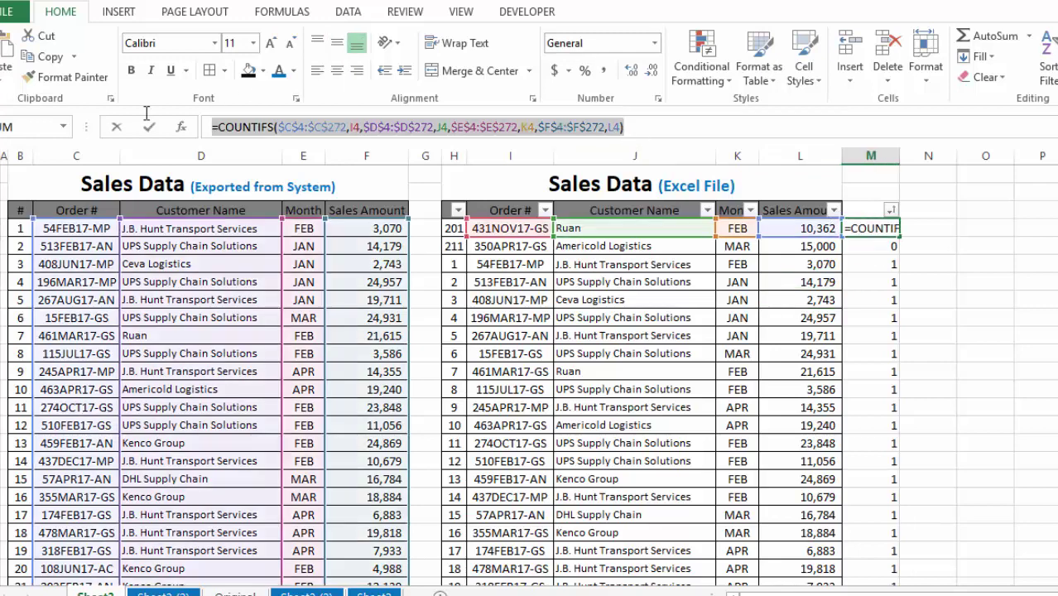
pyautogui.press('Escape')
pyautogui.moveTo(453, 230); pyautogui.dragTo(788, 389)
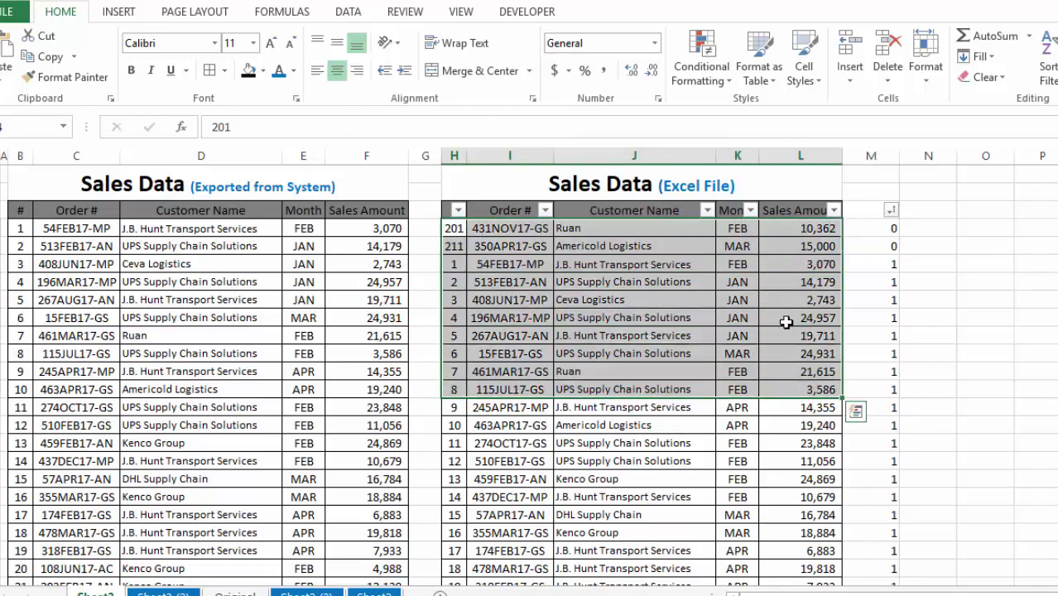
pyautogui.hotkey('ctrl', 'shift', 'Down')
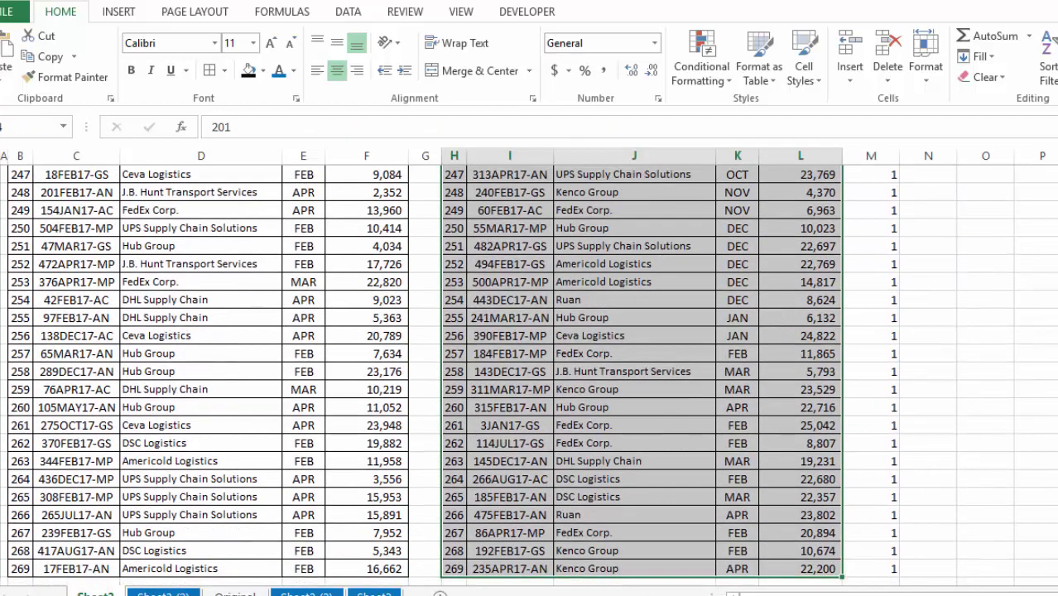
pyautogui.hotkey('ctrl', 'BackSpace')
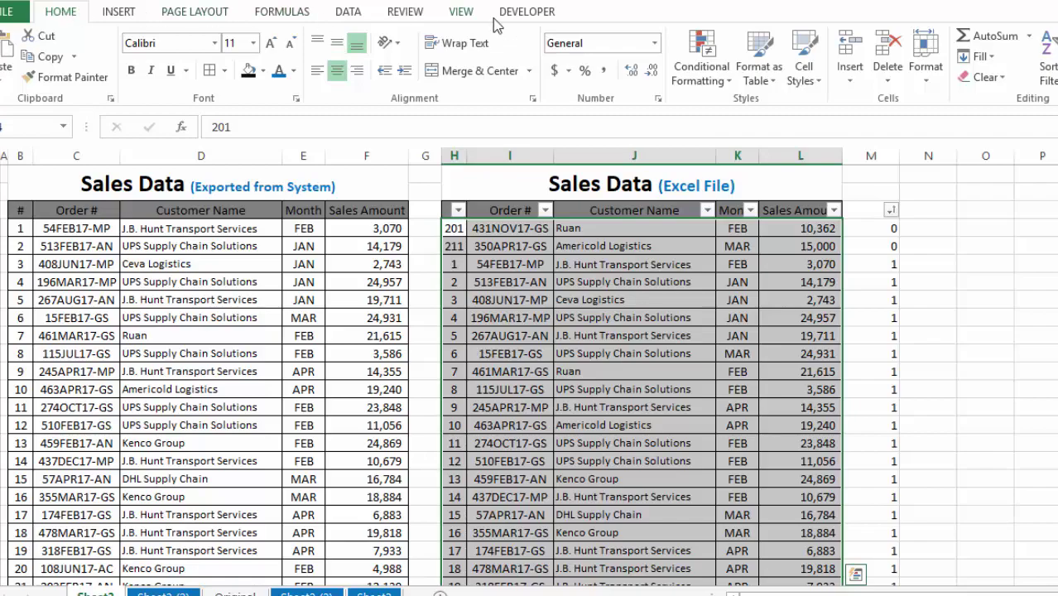
# - Create a formula-based conditional rule: the pasted COUNTIFS >0 with $ locking the K and L criterion columns
pyautogui.click(700, 66)
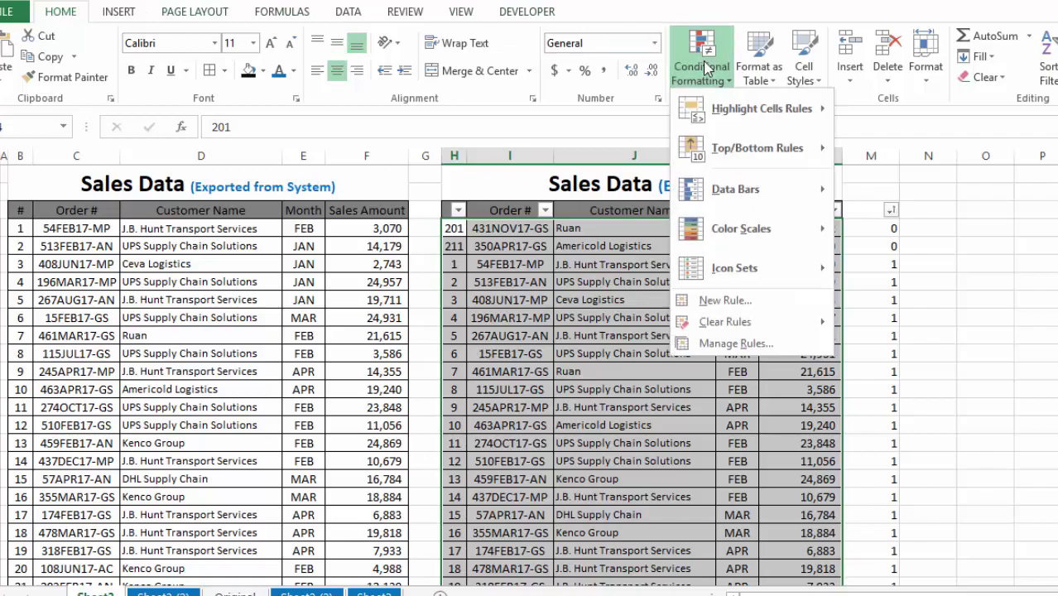
pyautogui.click(730, 302)
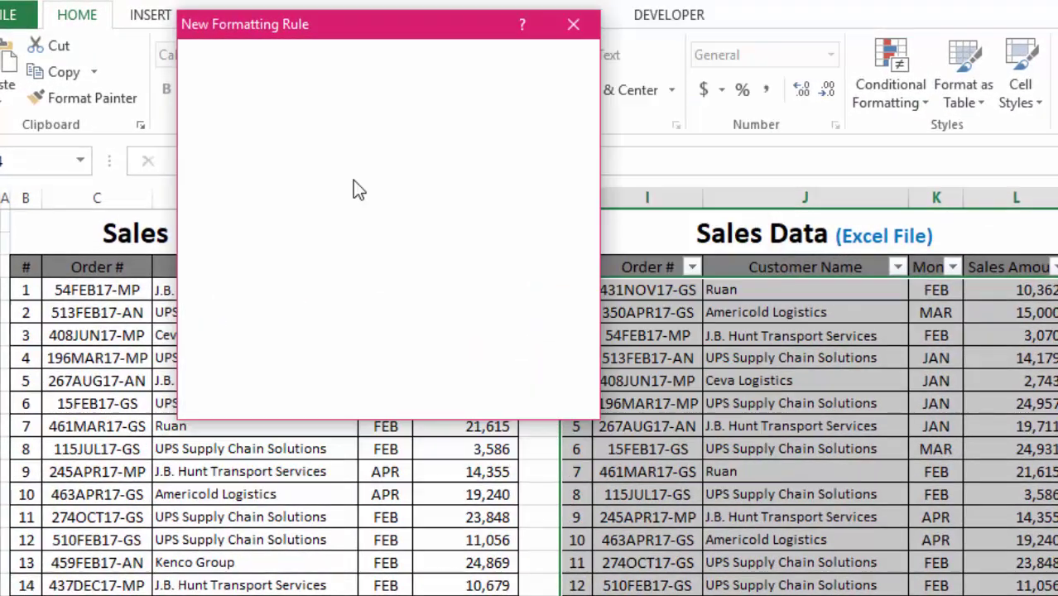
pyautogui.click(352, 180)
pyautogui.click(405, 275)
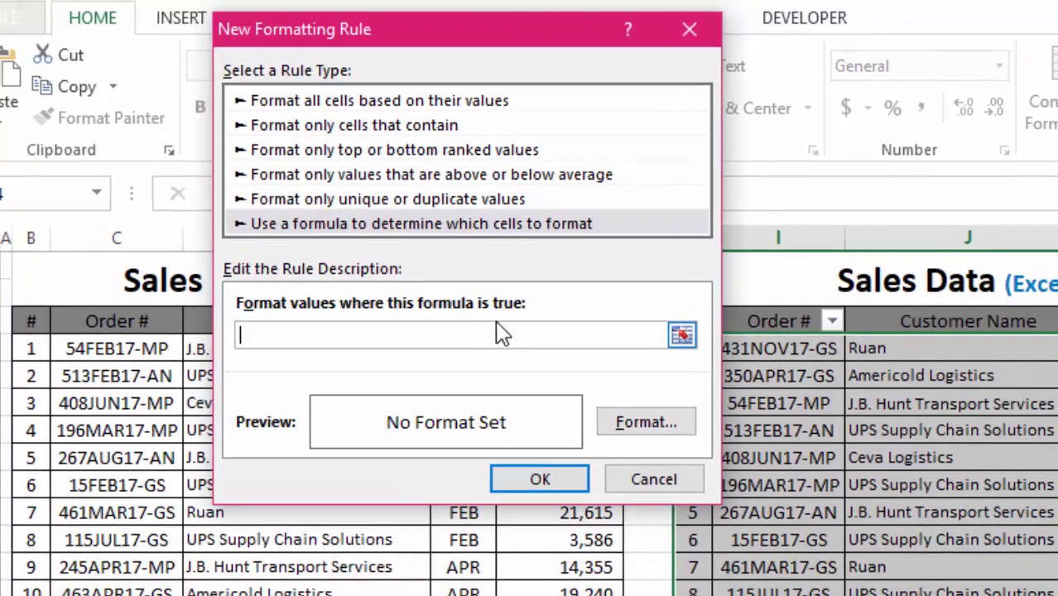
pyautogui.write('$4:$D$272,J4,$E$4:$E$272,K4,$F$4:$F$272,L4)')
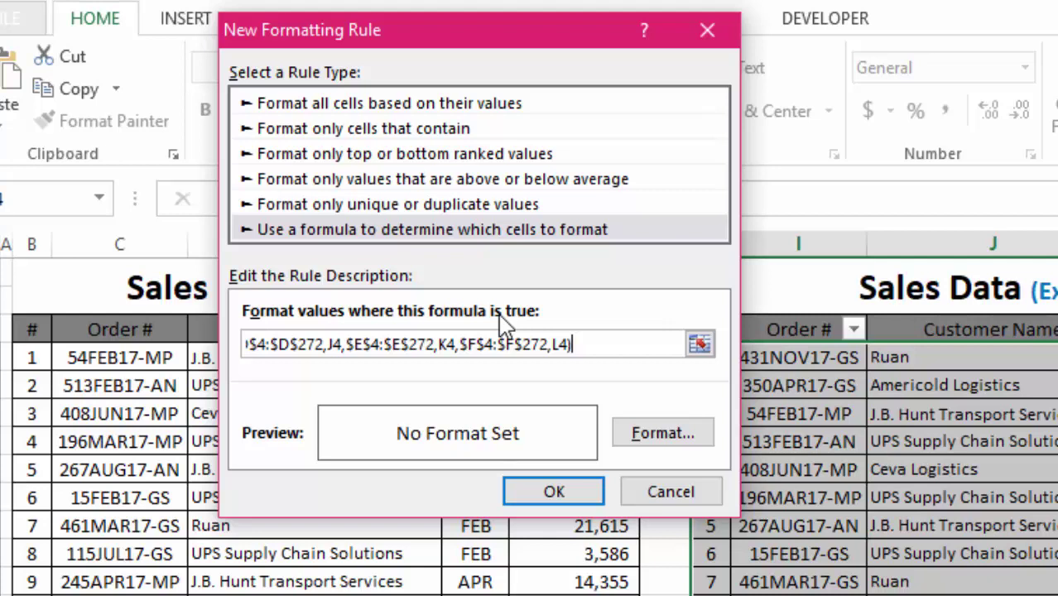
pyautogui.write('0')
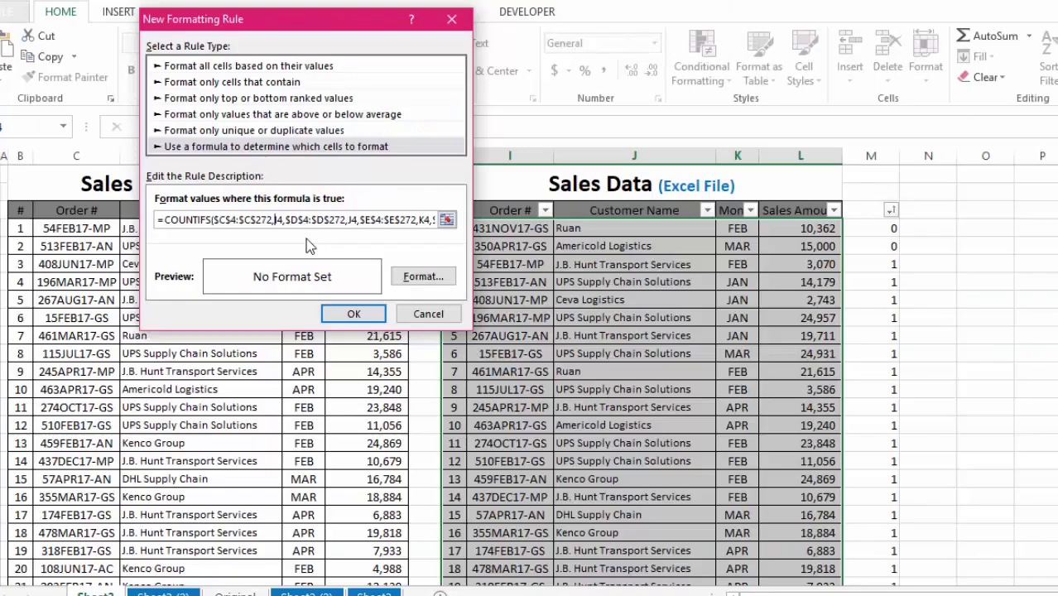
pyautogui.write('$')
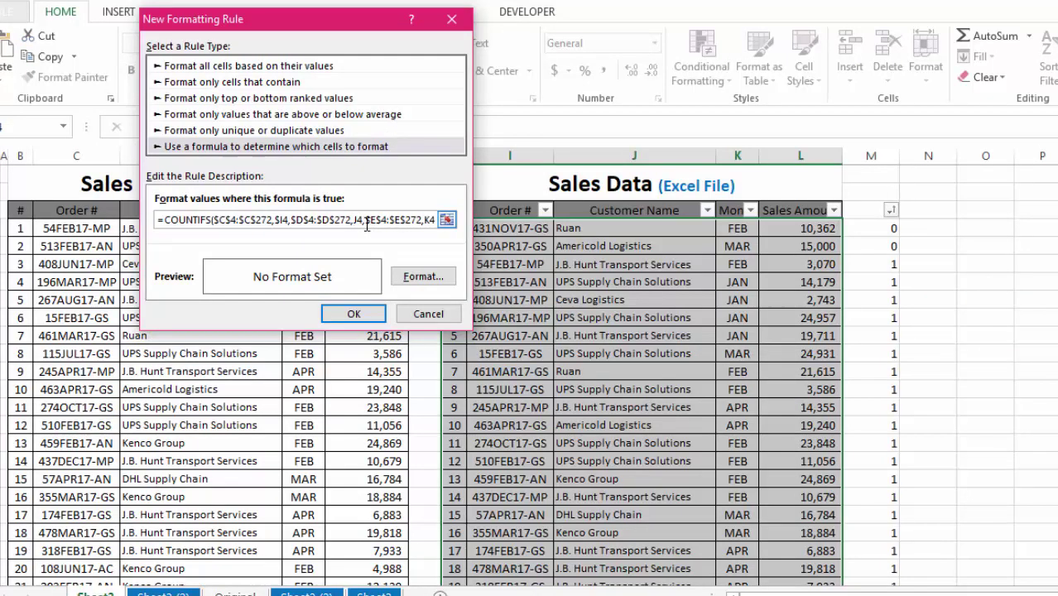
pyautogui.write('$')
pyautogui.moveTo(394, 219); pyautogui.dragTo(432, 220)
pyautogui.click(336, 220)
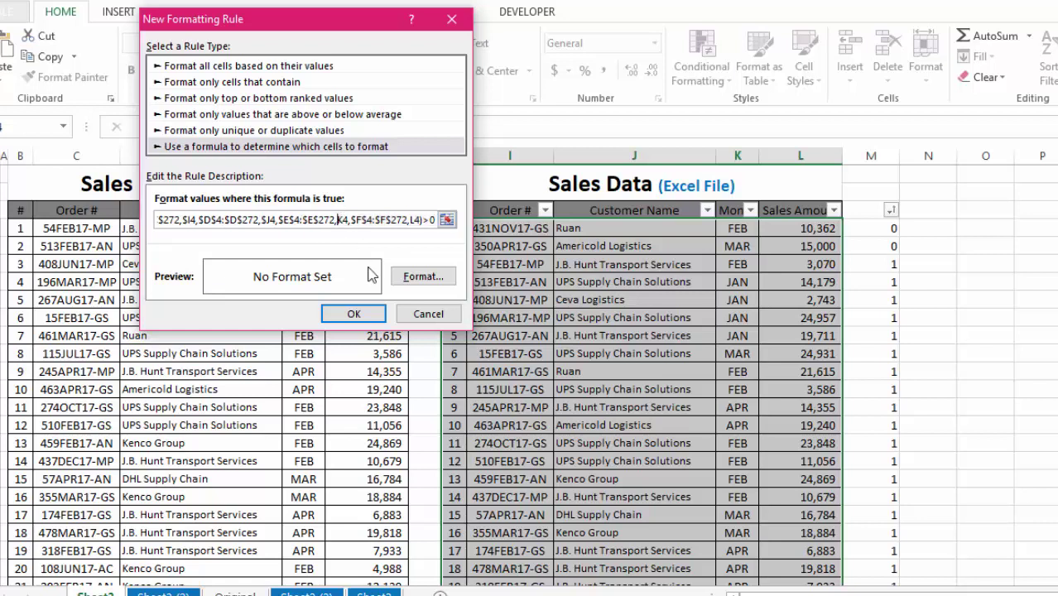
pyautogui.write('$')
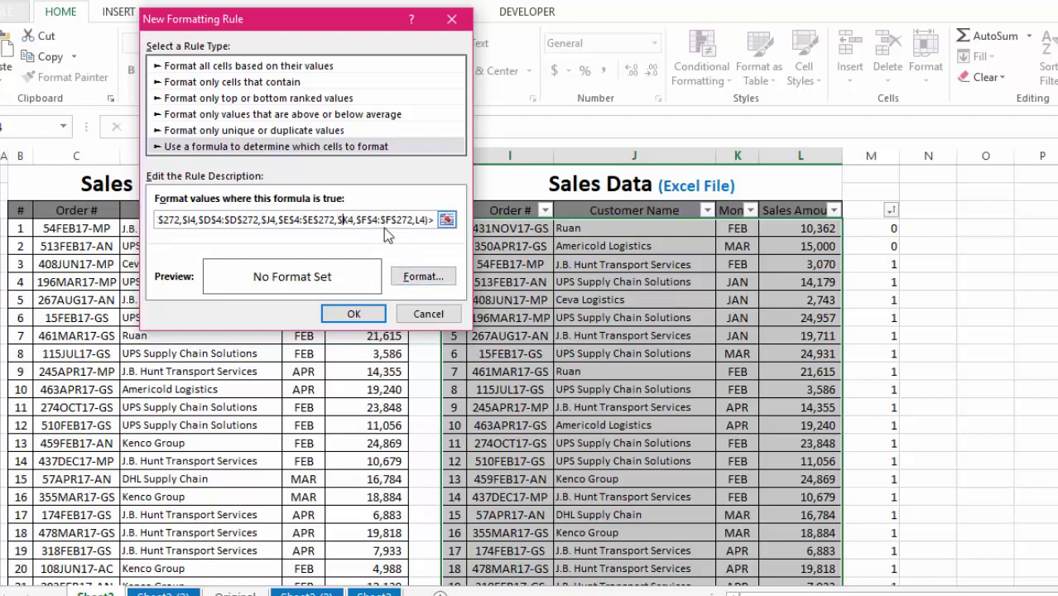
pyautogui.click(411, 220)
pyautogui.write('$')
# - Give the rule a gold fill and apply it to the table
pyautogui.click(423, 279)
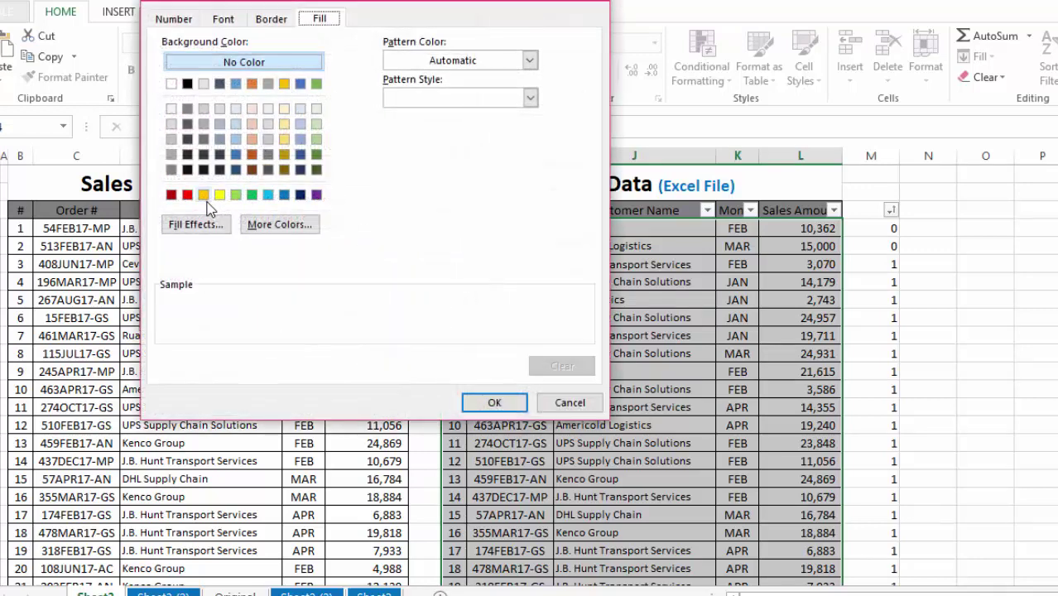
pyautogui.click(203, 195)
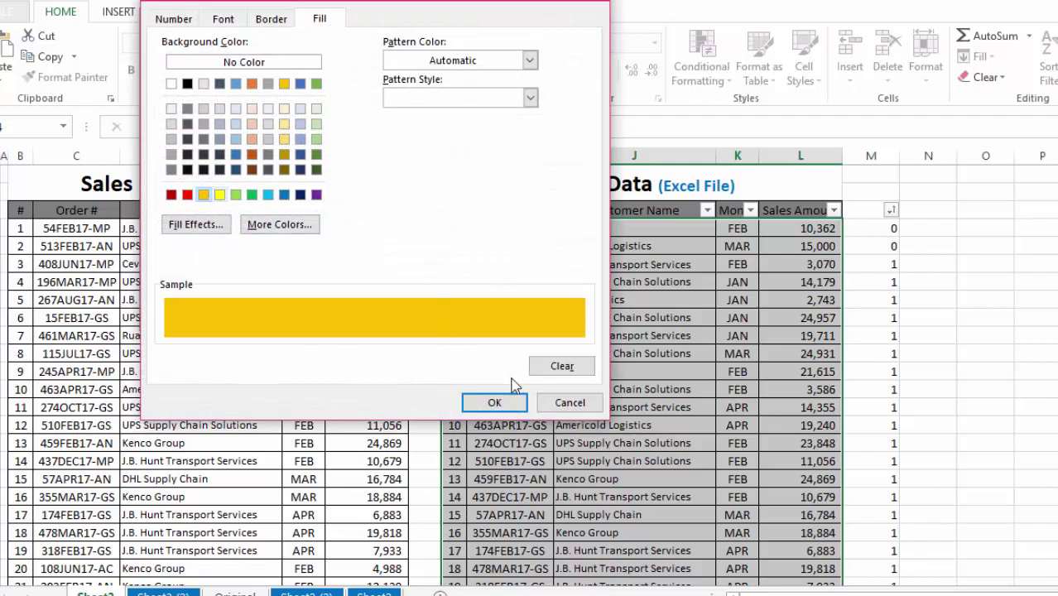
pyautogui.click(494, 403)
pyautogui.click(352, 312)
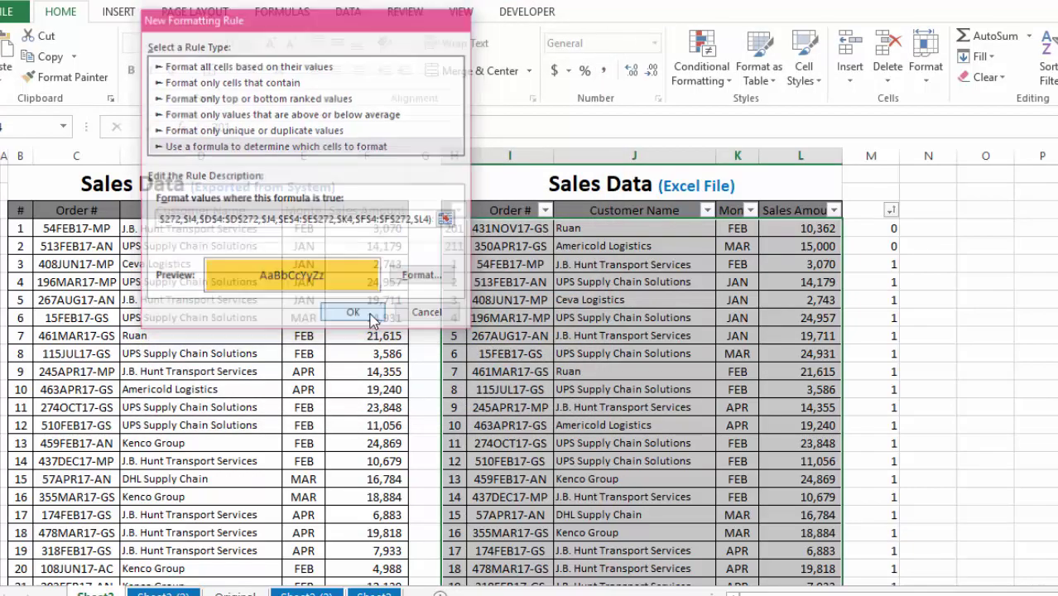
pyautogui.click(614, 333)
pyautogui.scroll(-19, 614, 381)
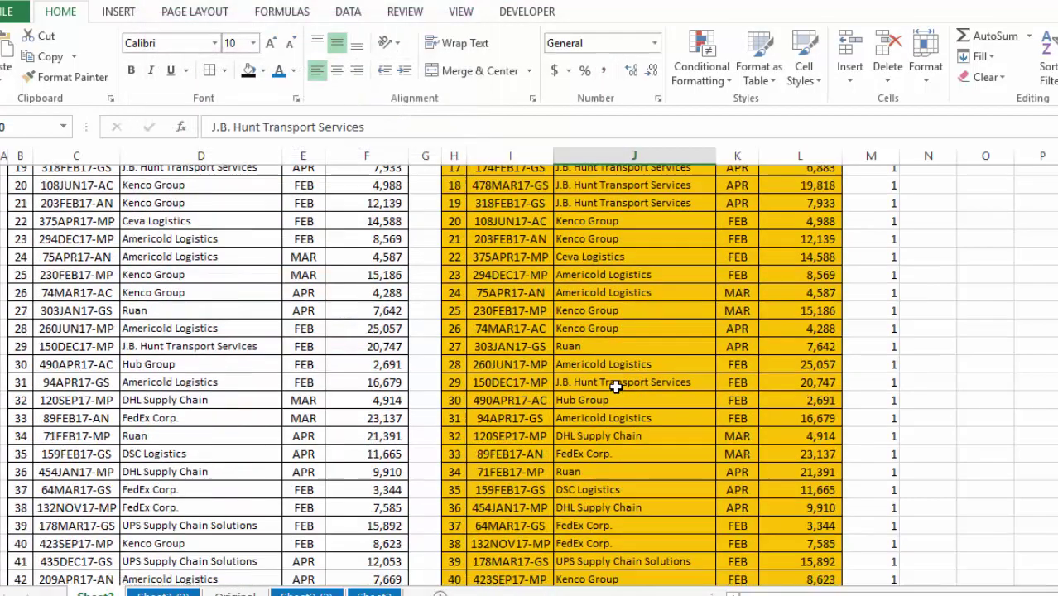
pyautogui.scroll(-20, 610, 447)
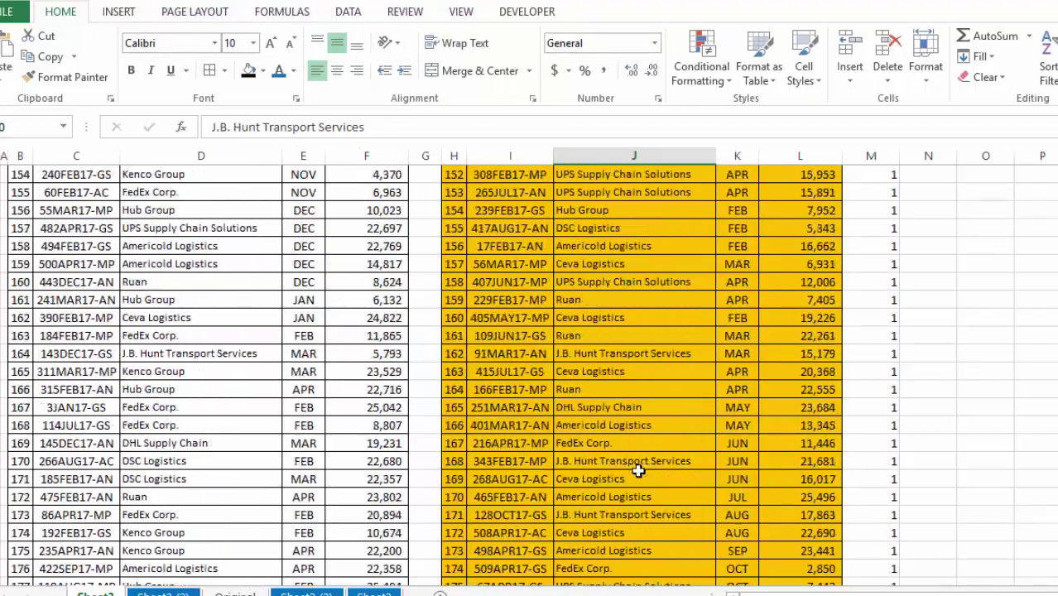
pyautogui.scroll(-20, 625, 497)
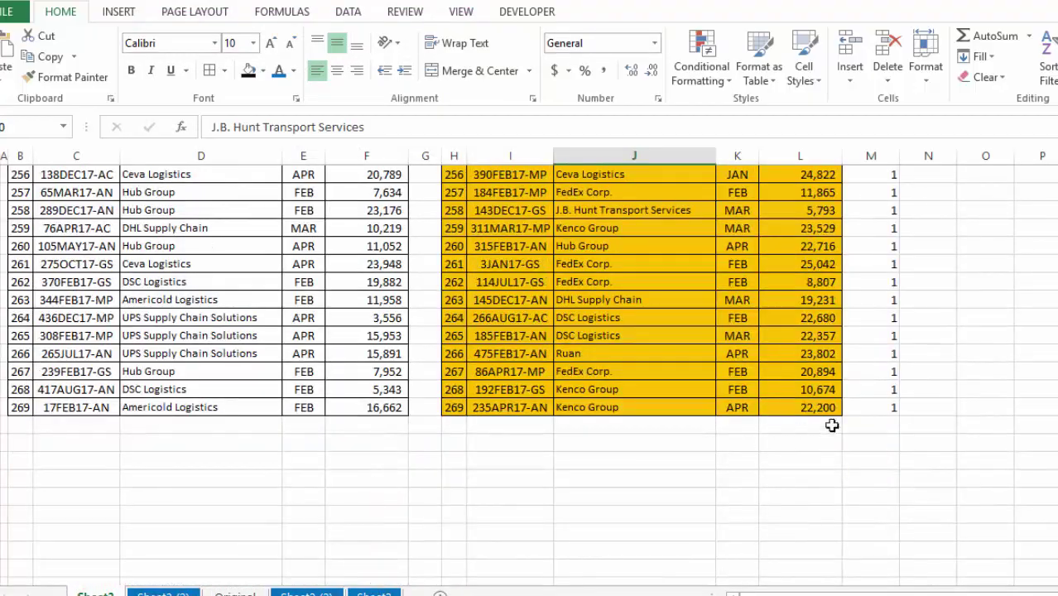
pyautogui.moveTo(867, 405)
pyautogui.mouseDown()
pyautogui.moveTo(874, 106)
pyautogui.moveTo(869, 164)
pyautogui.moveTo(862, 117)
pyautogui.moveTo(866, 149)
pyautogui.moveTo(869, 99)
pyautogui.moveTo(867, 149)
pyautogui.moveTo(883, 56)
pyautogui.moveTo(873, 22)
pyautogui.moveTo(827, 200)
pyautogui.moveTo(840, 228)
pyautogui.mouseUp()
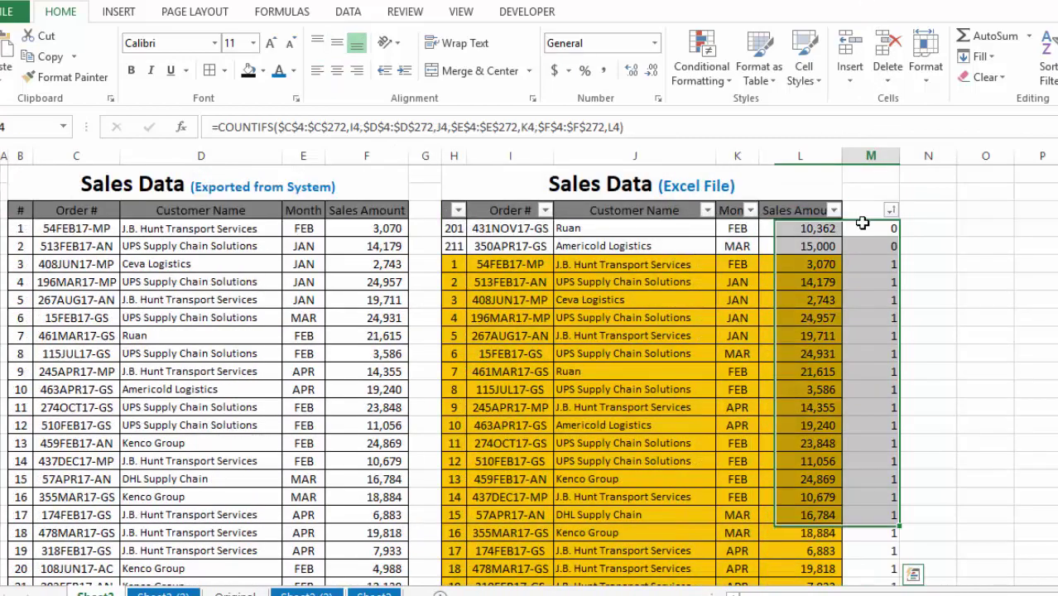